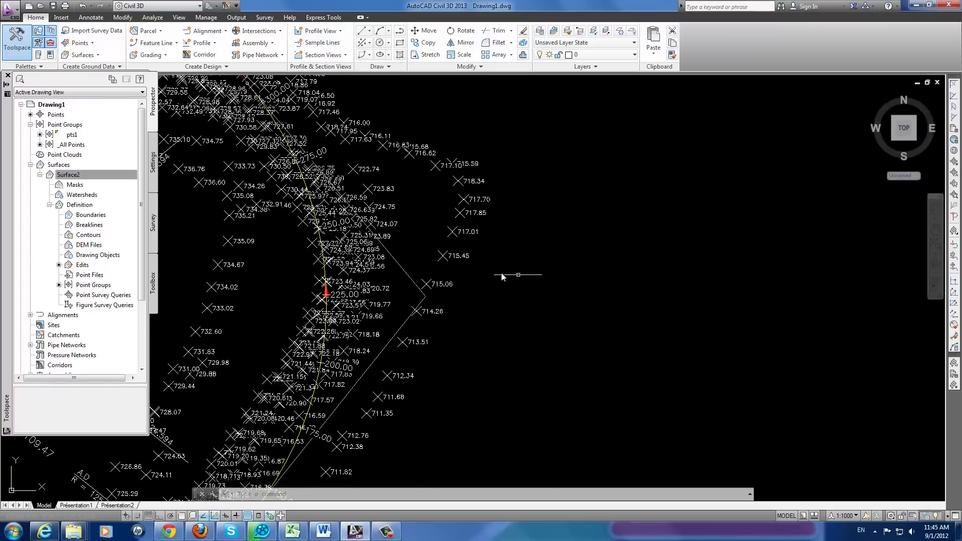
# Create a surface profile from Surface2 along the full length of alignment Axe - (3).
pyautogui.scroll(-5, 503, 276)
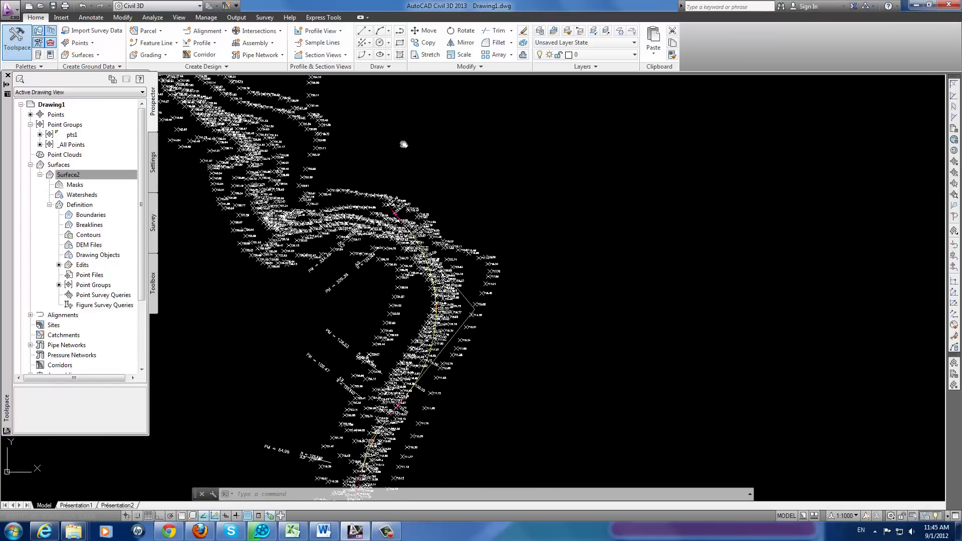
pyautogui.scroll(3, 399, 350)
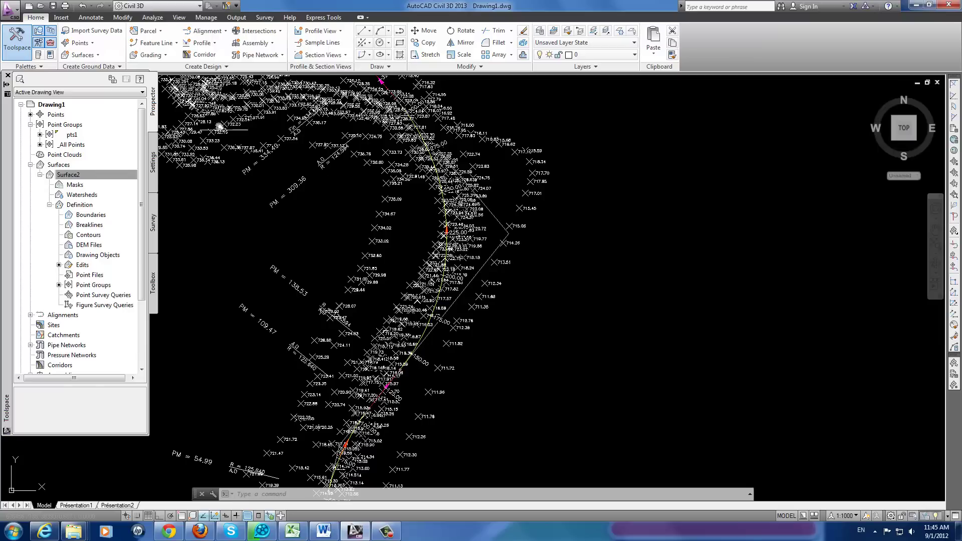
pyautogui.click(202, 42)
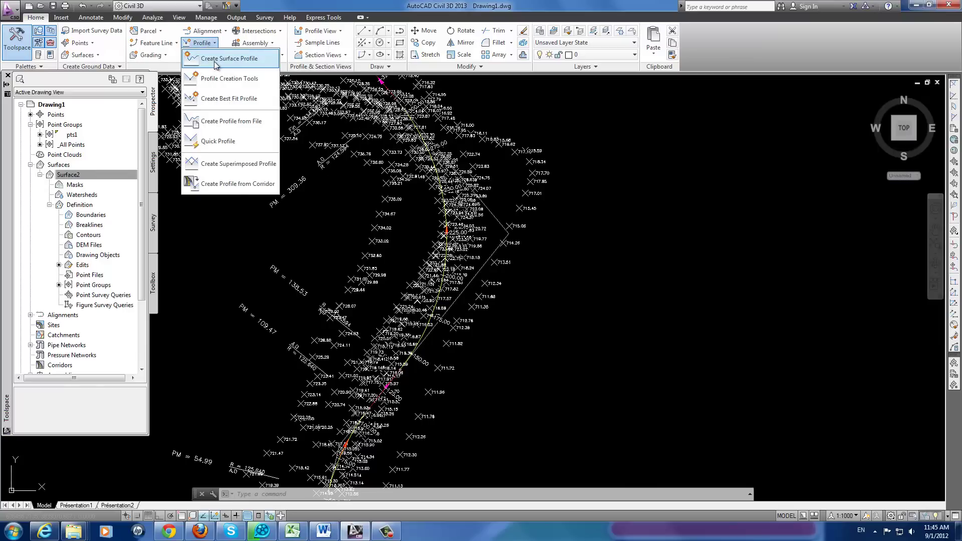
pyautogui.click(216, 60)
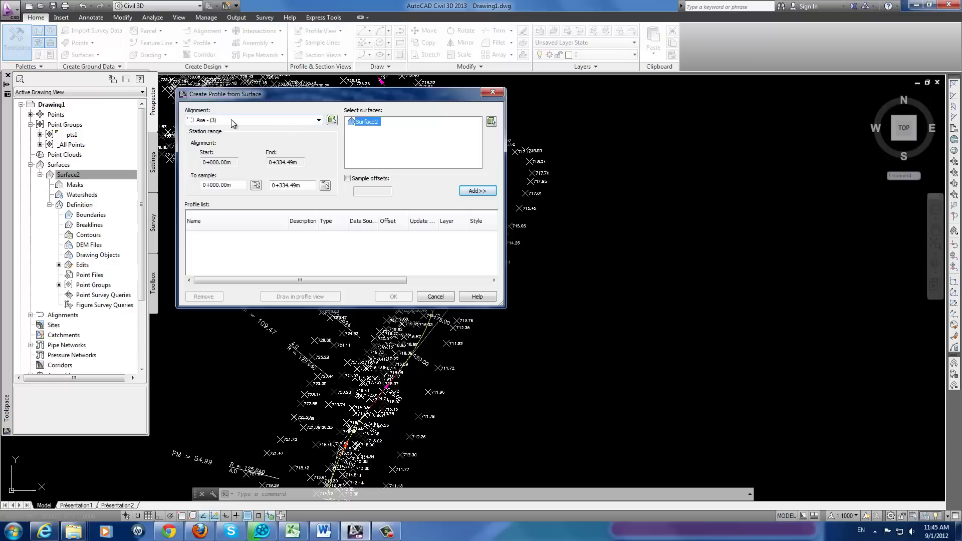
pyautogui.click(490, 198)
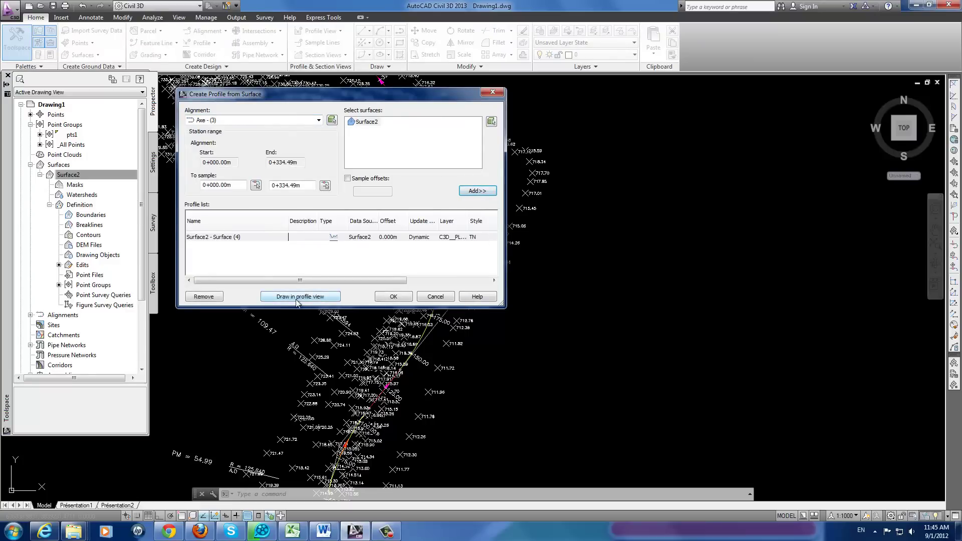
# Draw the surface profile in a new profile view with the Profil en Long style, placed in the empty area east of the survey points.
pyautogui.click(266, 297)
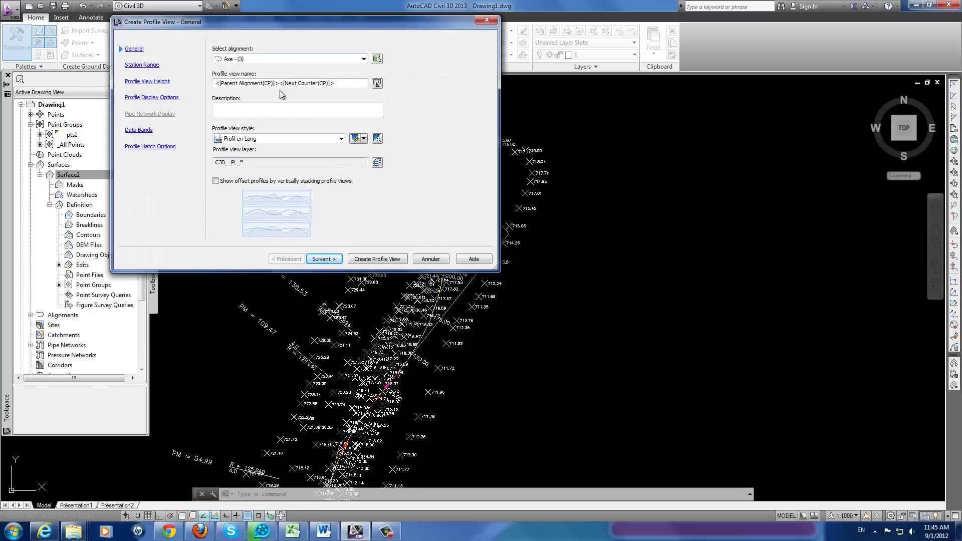
pyautogui.click(141, 65)
pyautogui.click(146, 81)
pyautogui.click(145, 99)
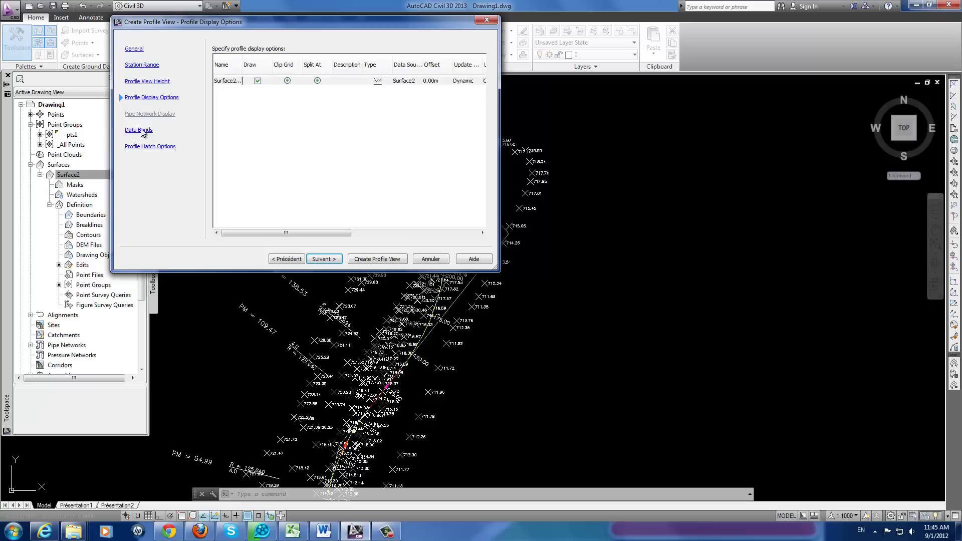
pyautogui.click(143, 131)
pyautogui.click(149, 147)
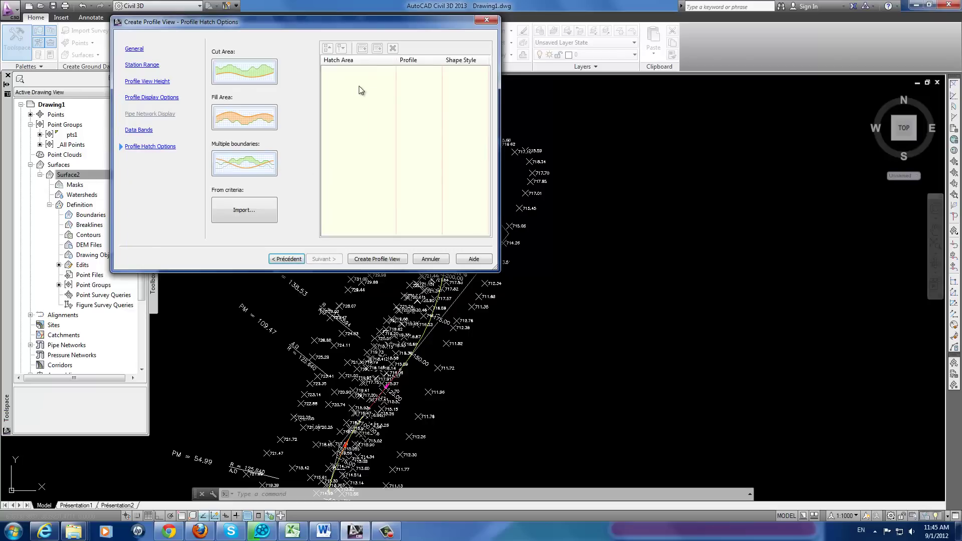
pyautogui.click(375, 260)
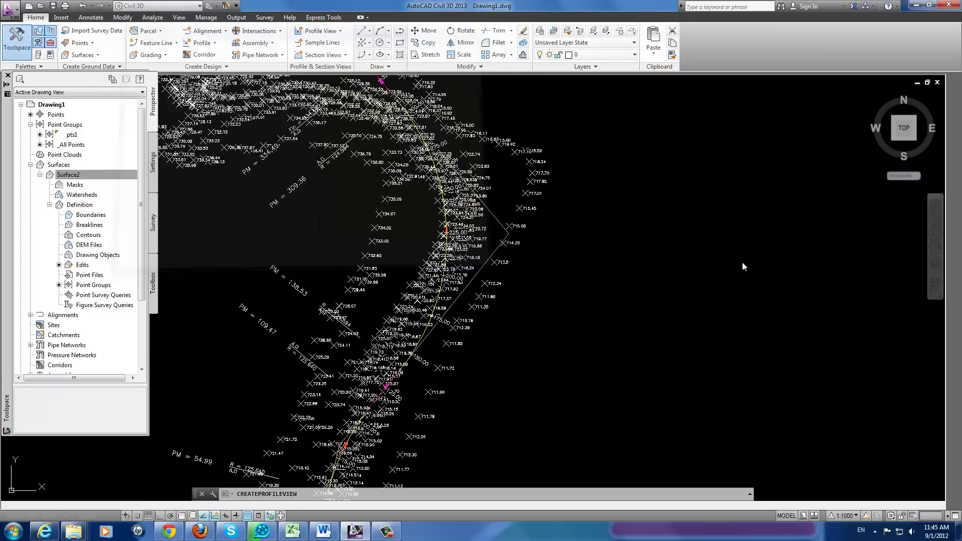
pyautogui.scroll(-5, 727, 261)
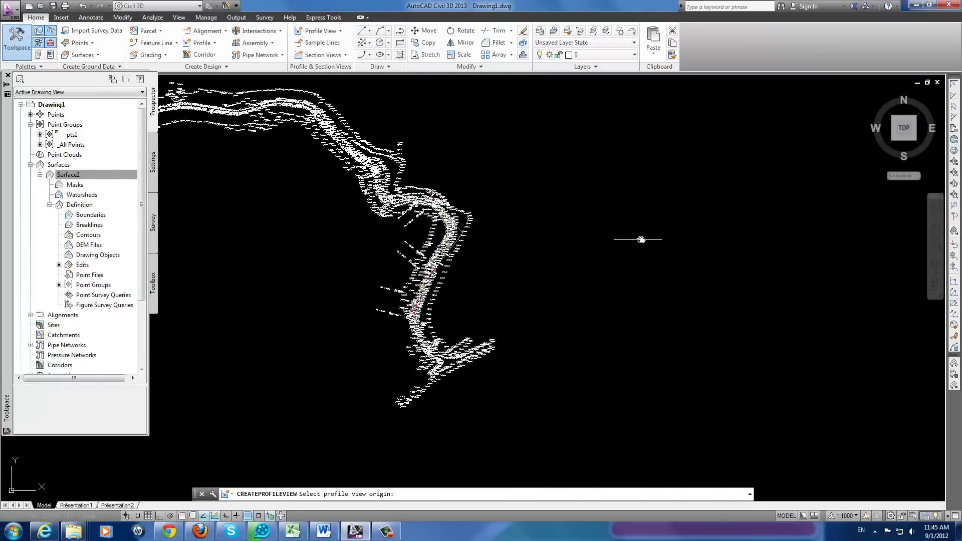
pyautogui.click(644, 238)
# Remove the Lines slope labels from the Surface2 ground profile in the profile view.
pyautogui.scroll(4, 704, 224)
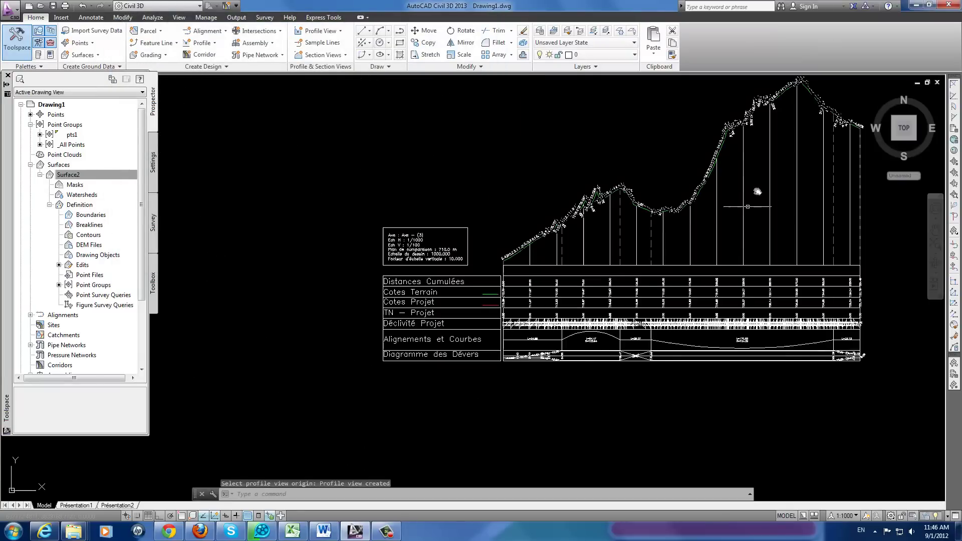
pyautogui.scroll(-4, 650, 240)
pyautogui.scroll(8, 664, 248)
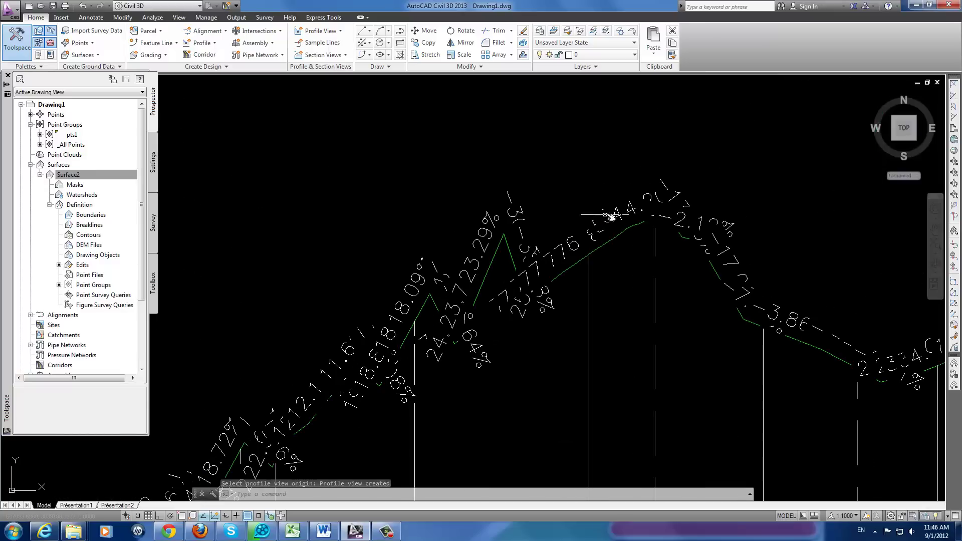
pyautogui.click(615, 217)
pyautogui.click(617, 218)
pyautogui.scroll(-4, 388, 249)
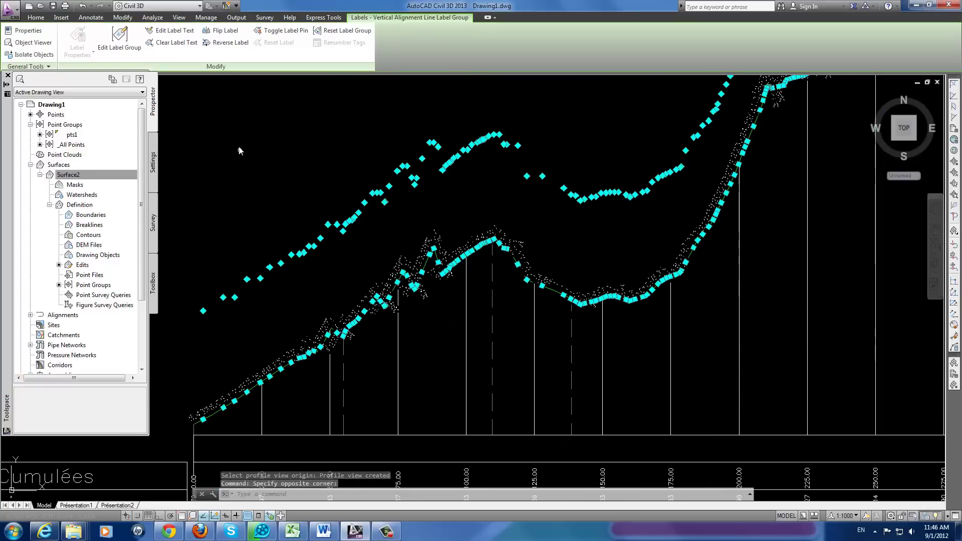
pyautogui.click(115, 49)
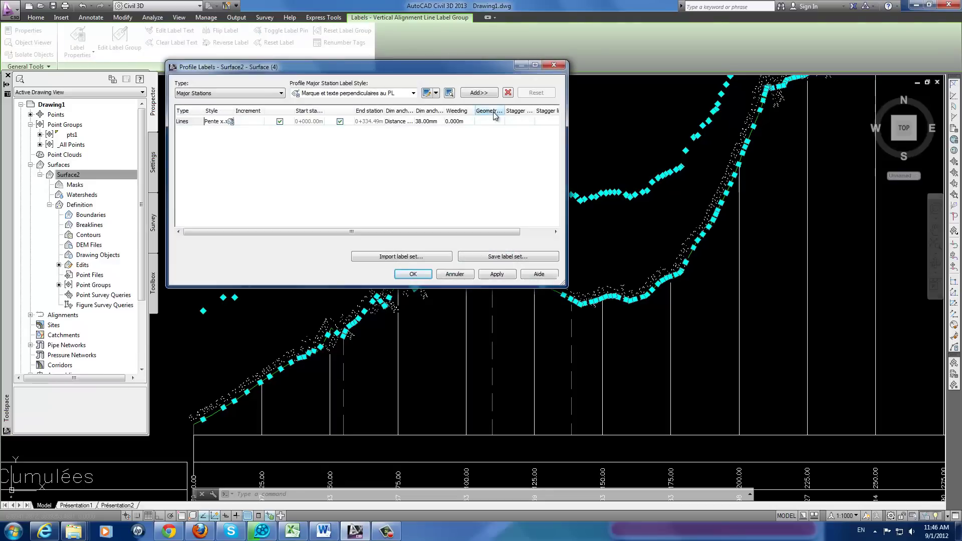
pyautogui.click(395, 123)
pyautogui.click(508, 93)
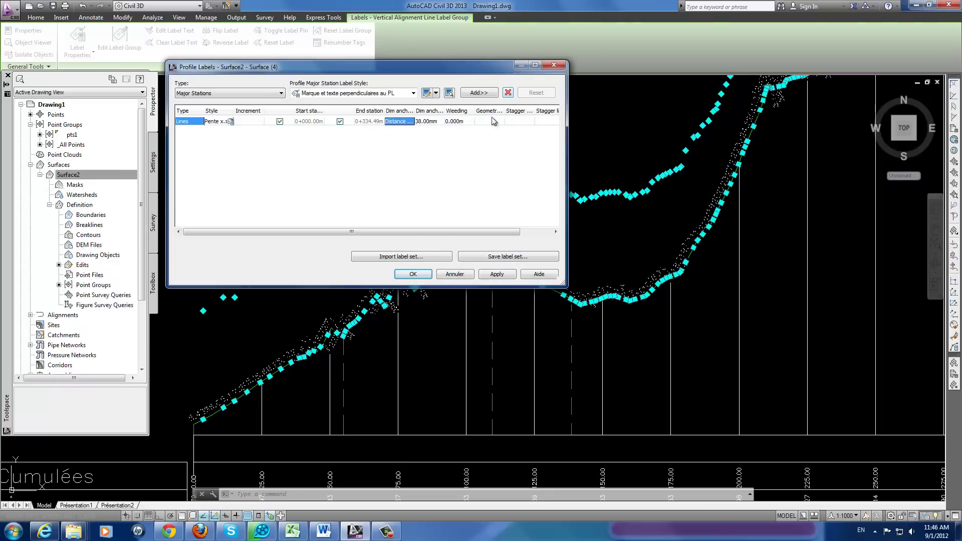
pyautogui.click(508, 93)
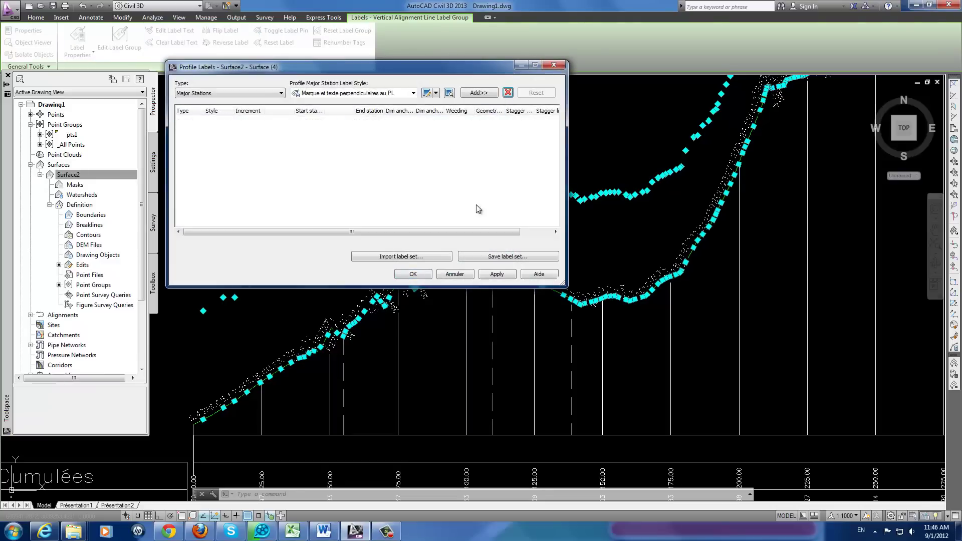
pyautogui.click(424, 275)
# Create a layout profile in the new profile view with the Projet style and the Projet Complet label set.
pyautogui.scroll(-4, 544, 326)
pyautogui.scroll(2, 473, 283)
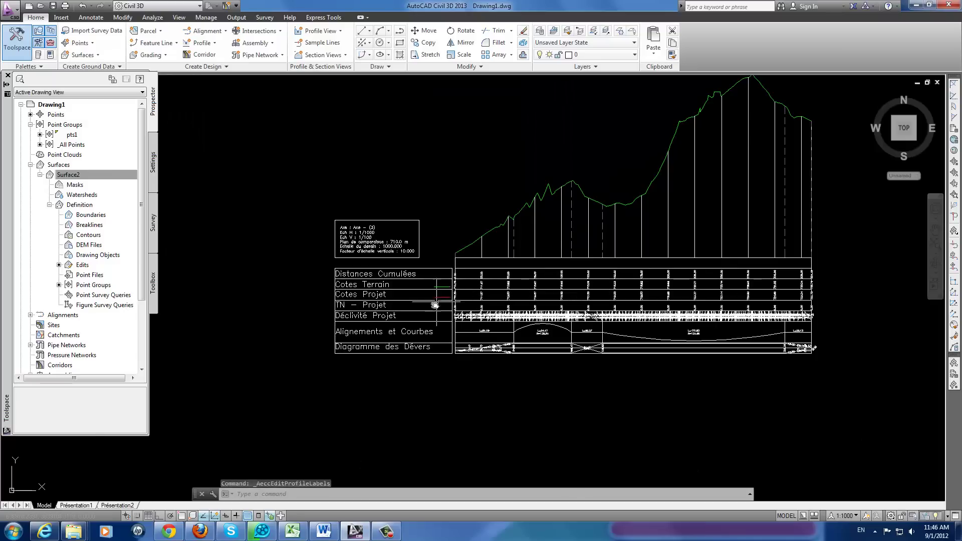
pyautogui.scroll(-4, 445, 312)
pyautogui.scroll(4, 445, 312)
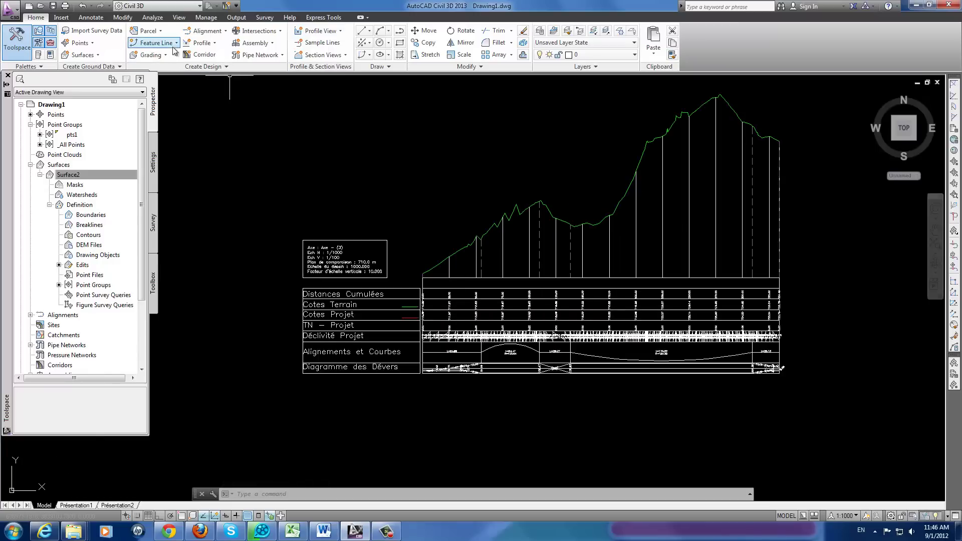
pyautogui.click(201, 44)
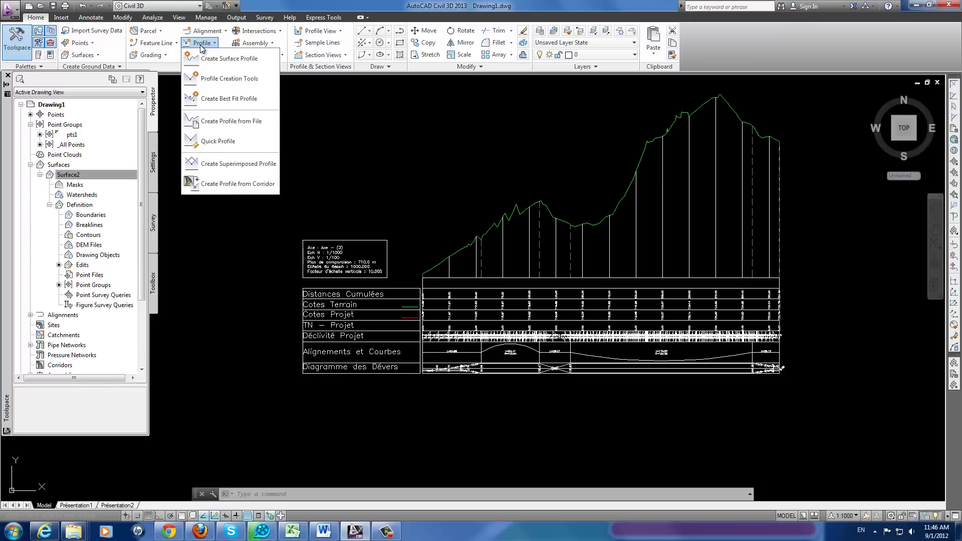
pyautogui.click(219, 80)
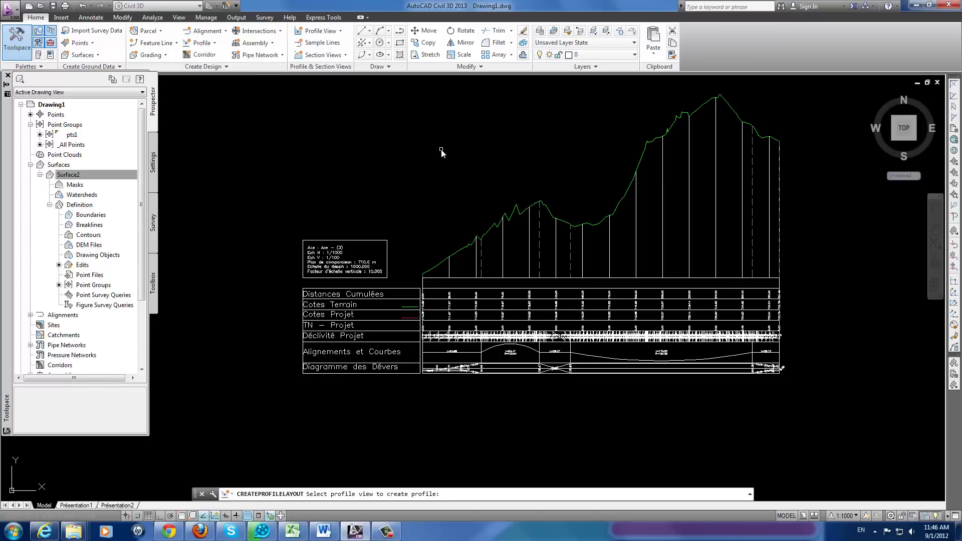
pyautogui.click(458, 293)
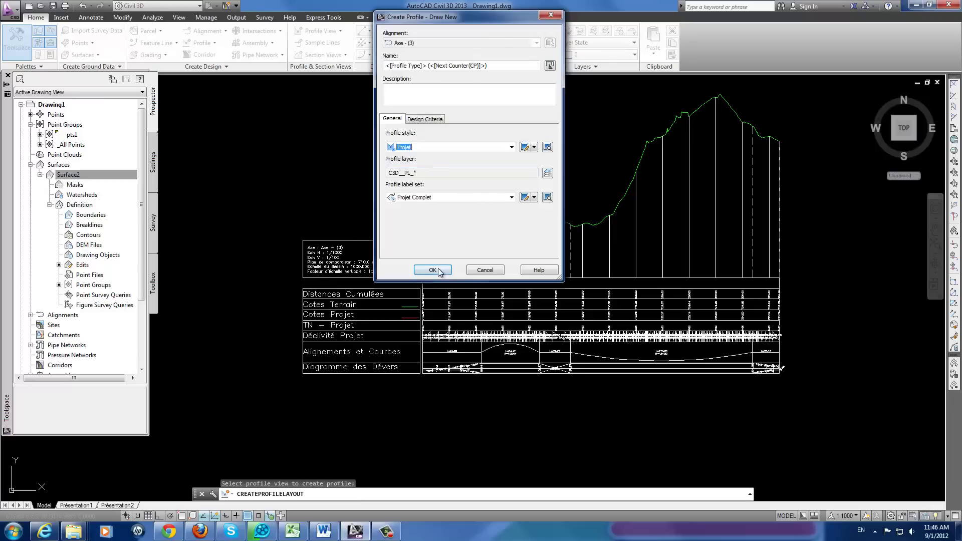
pyautogui.click(434, 267)
# Define parabolic vertical curves by K value for both crests and sags, with a crest K value of 13.
pyautogui.click(593, 77)
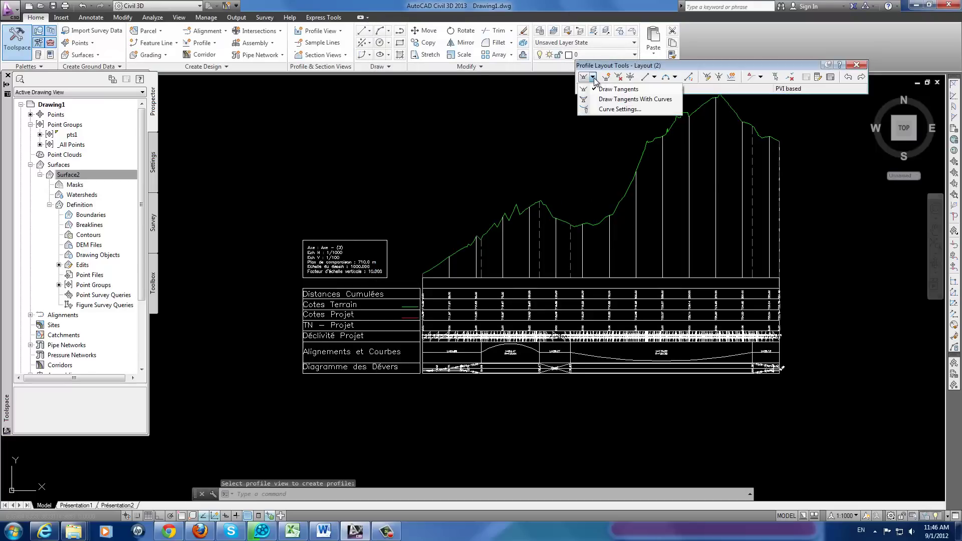
pyautogui.click(606, 114)
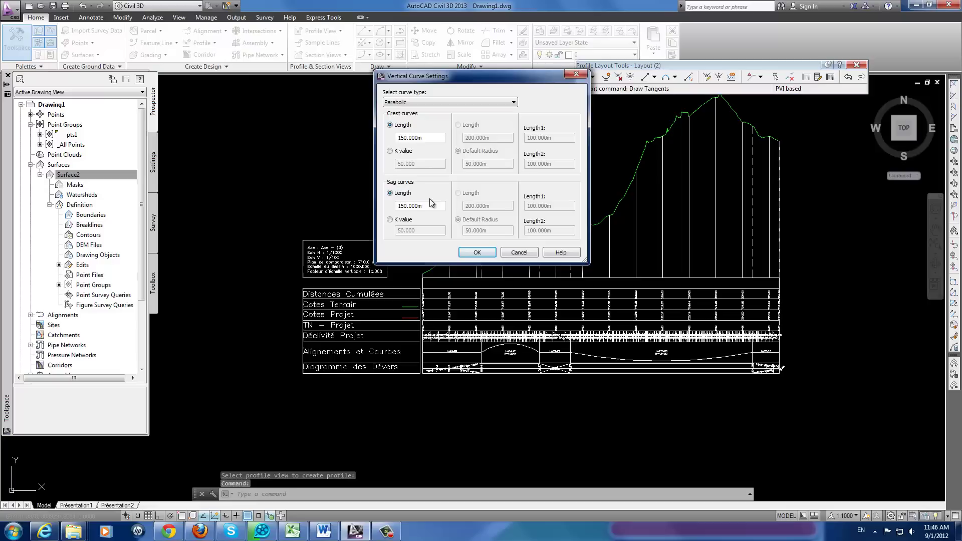
pyautogui.click(432, 102)
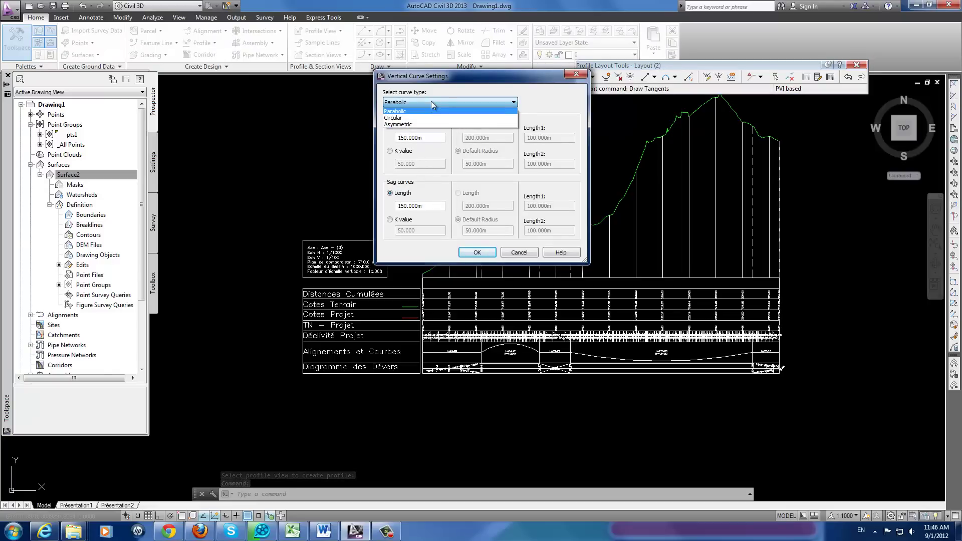
pyautogui.click(431, 100)
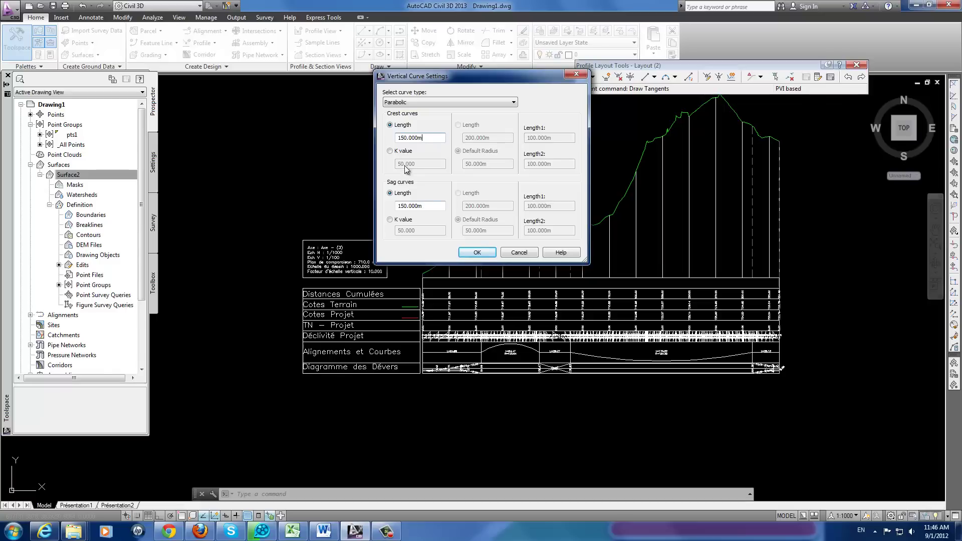
pyautogui.click(390, 151)
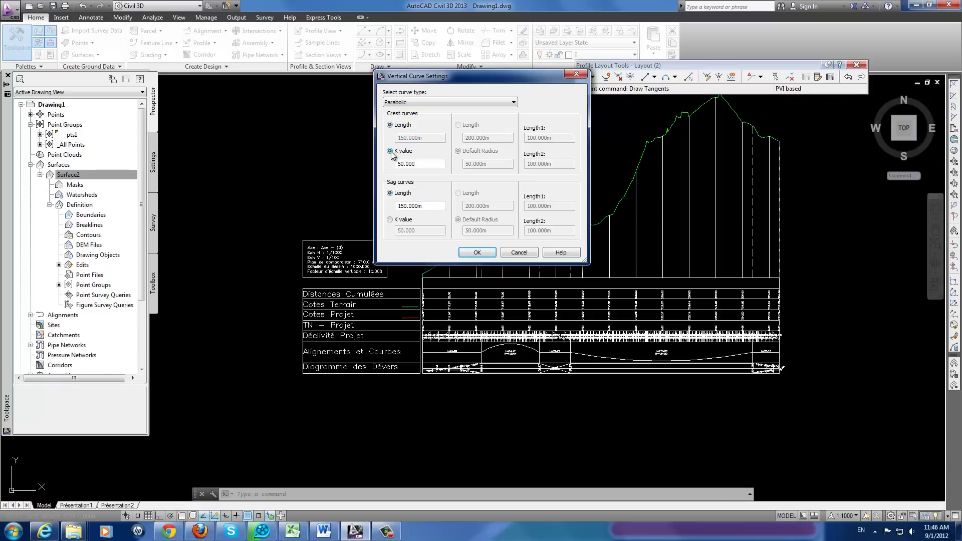
pyautogui.click(390, 220)
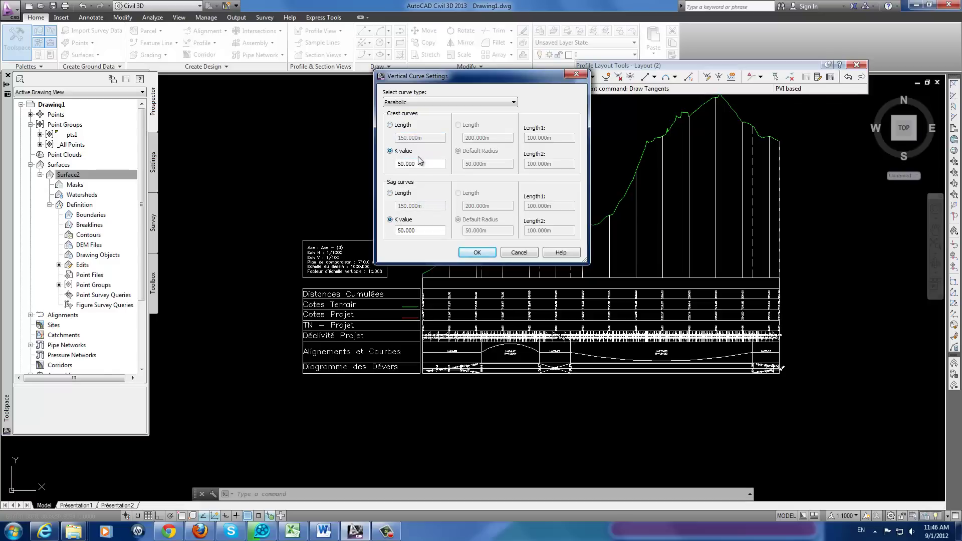
pyautogui.moveTo(416, 166); pyautogui.dragTo(362, 164)
pyautogui.write('13')
pyautogui.moveTo(419, 230); pyautogui.dragTo(385, 234)
pyautogui.click(477, 252)
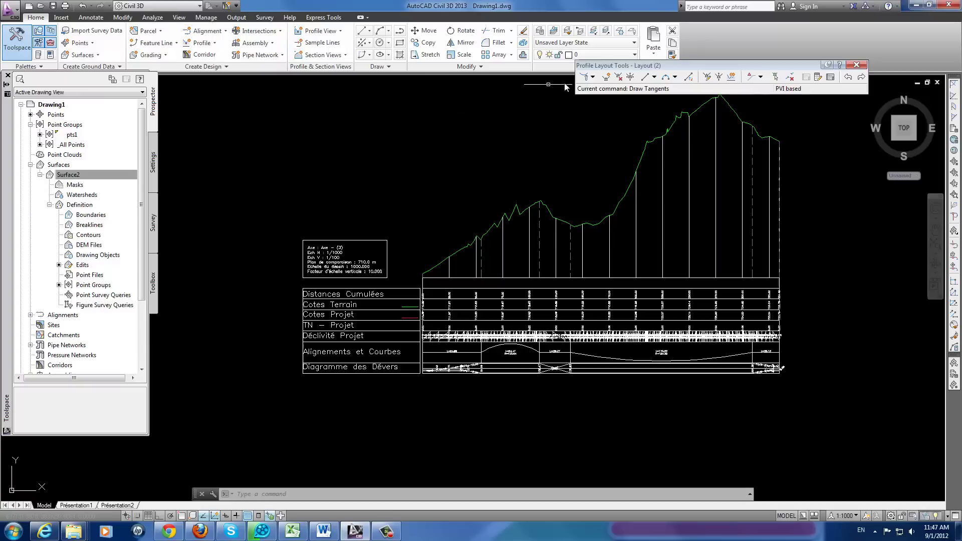
pyautogui.click(595, 77)
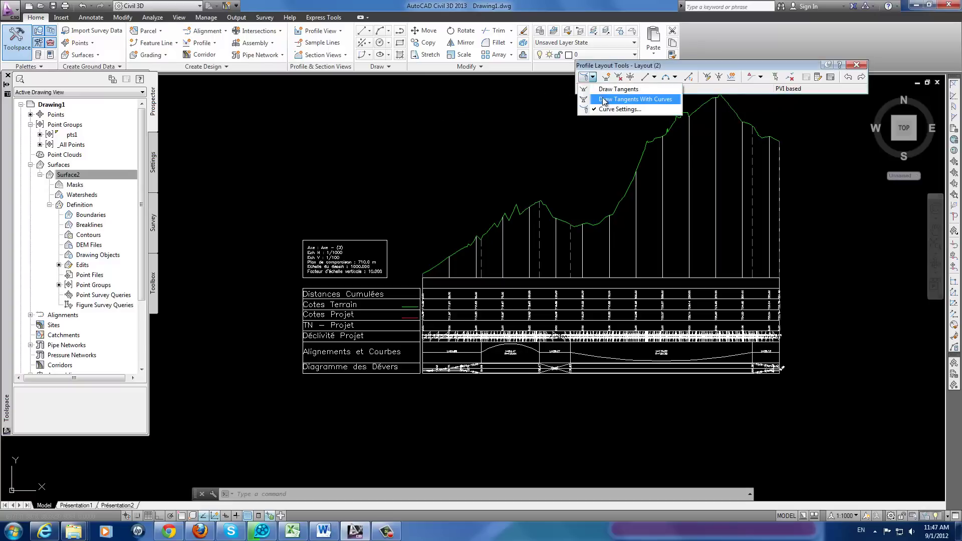
pyautogui.click(605, 100)
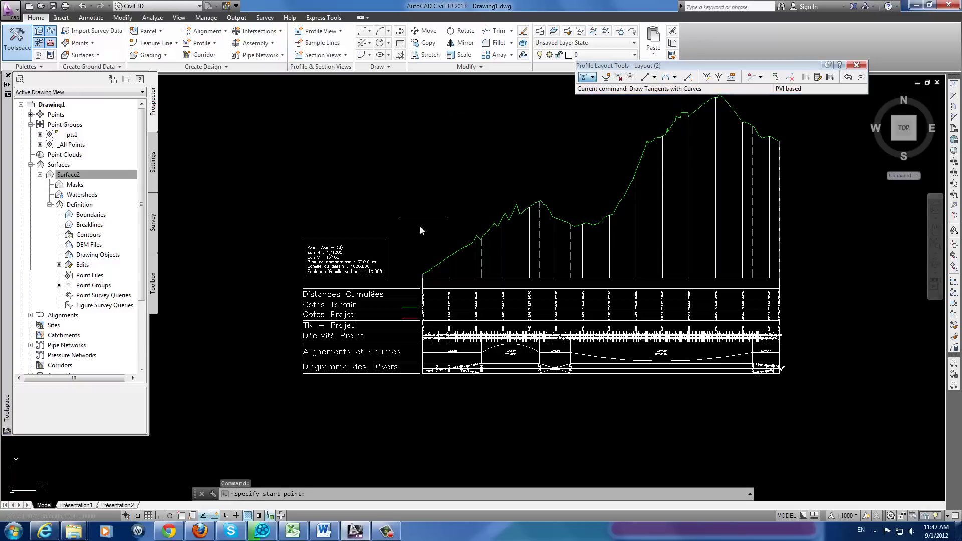
pyautogui.click(422, 274)
pyautogui.click(541, 201)
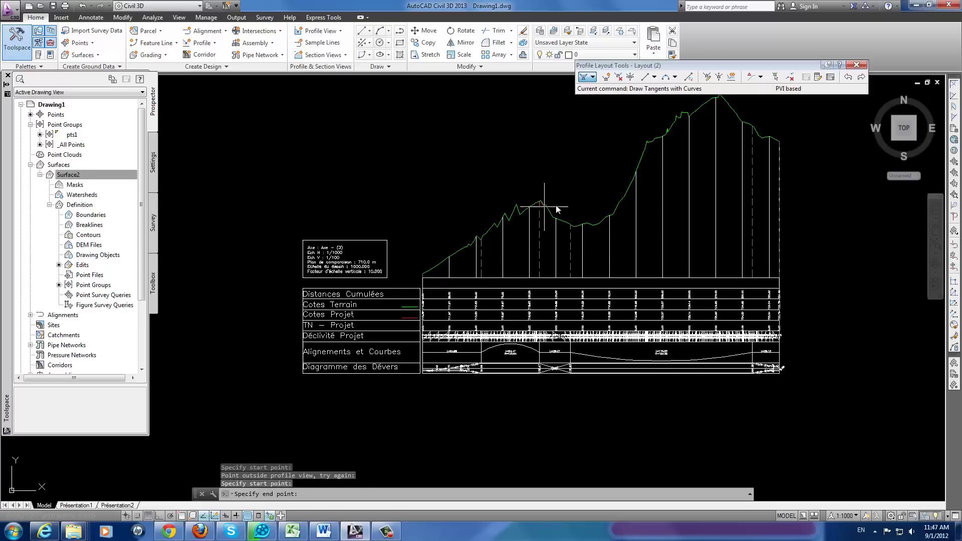
pyautogui.press('Escape')
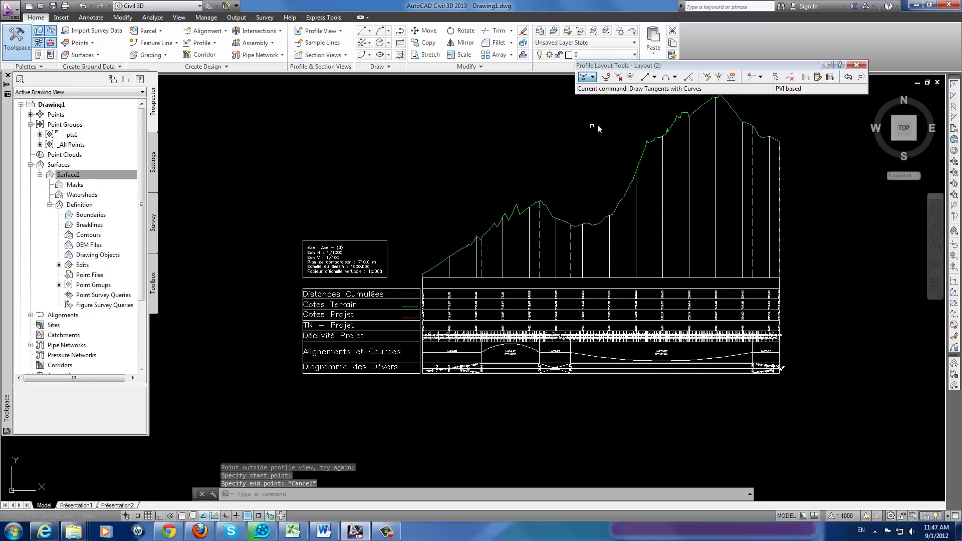
pyautogui.rightClick(445, 125)
pyautogui.press('Escape')
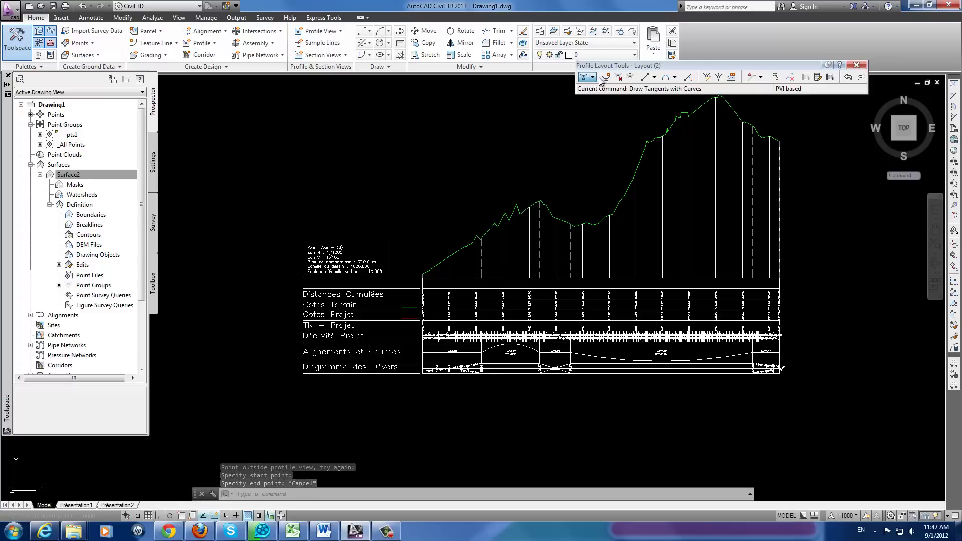
# Try to draw the design profile with tangents and curves from near the start of the ground profile to about PM 194, Z 716.05.
pyautogui.click(598, 78)
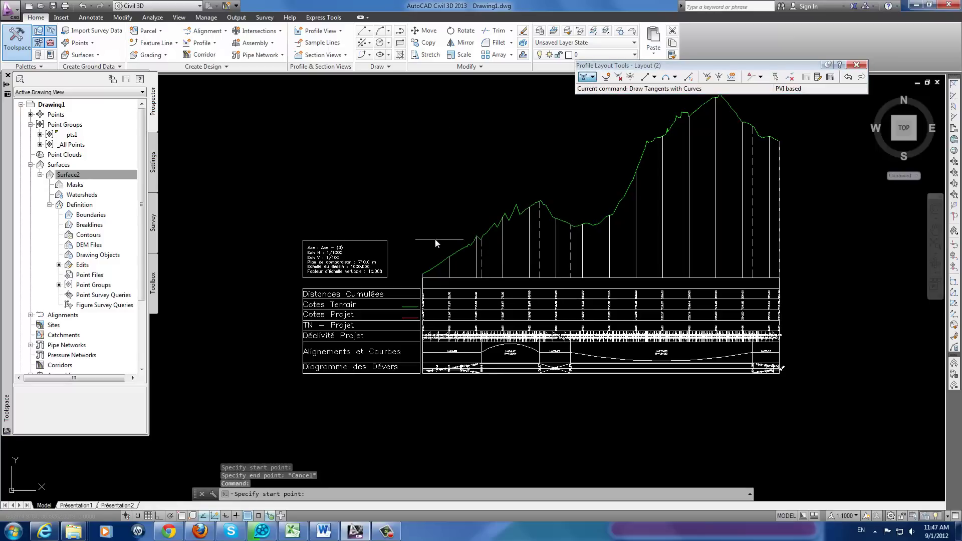
pyautogui.click(424, 275)
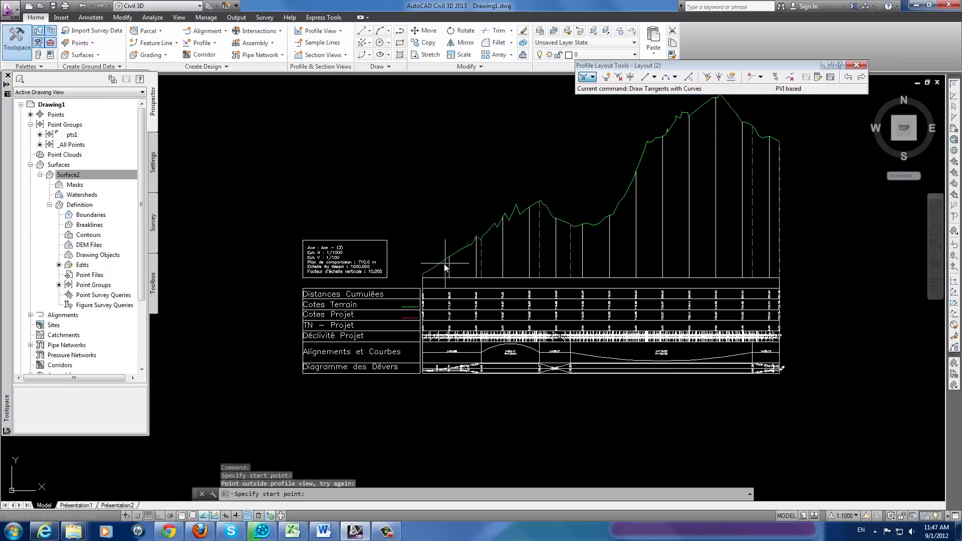
pyautogui.click(446, 263)
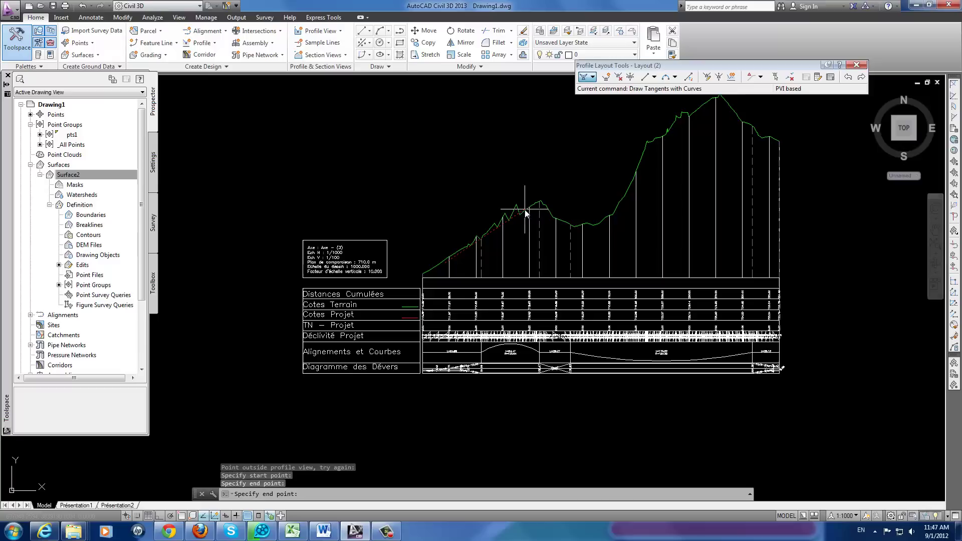
pyautogui.click(600, 222)
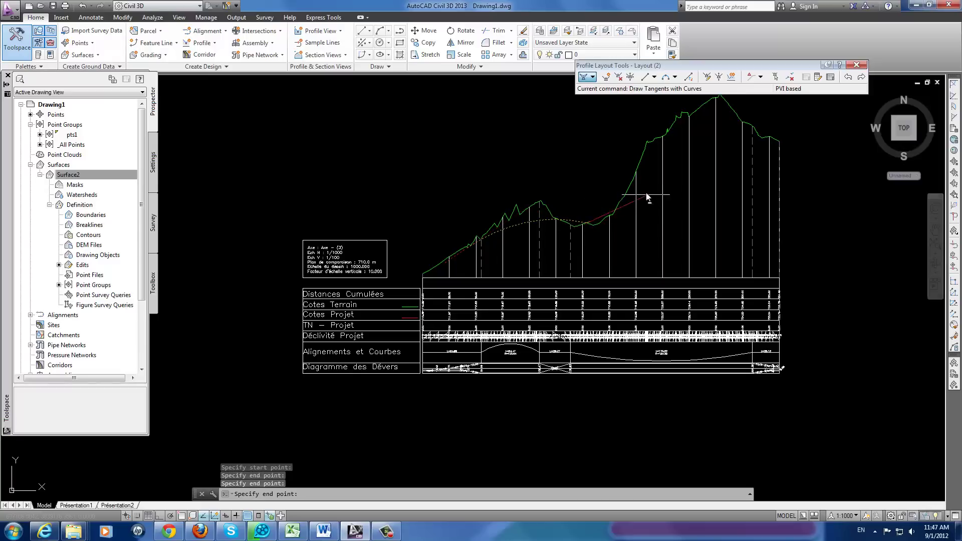
pyautogui.click(631, 215)
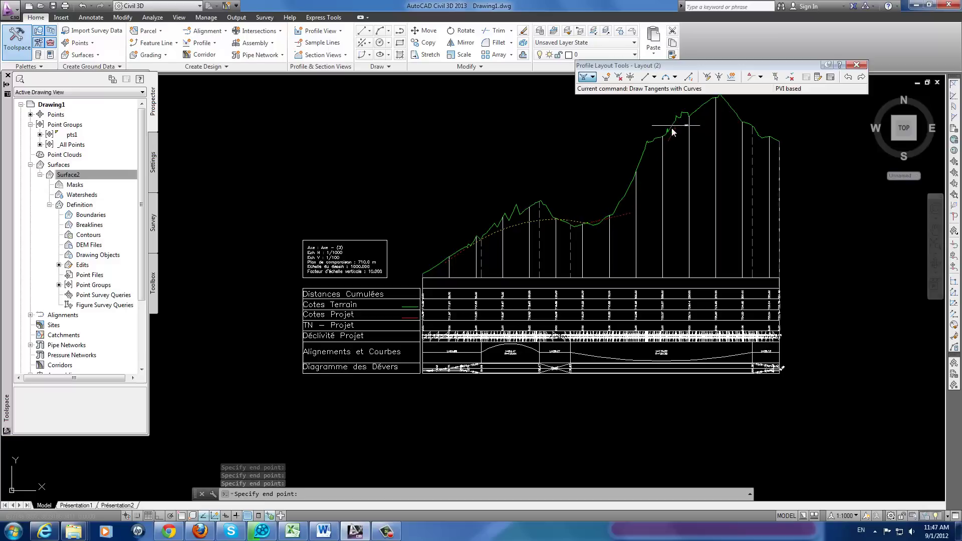
pyautogui.press('Escape')
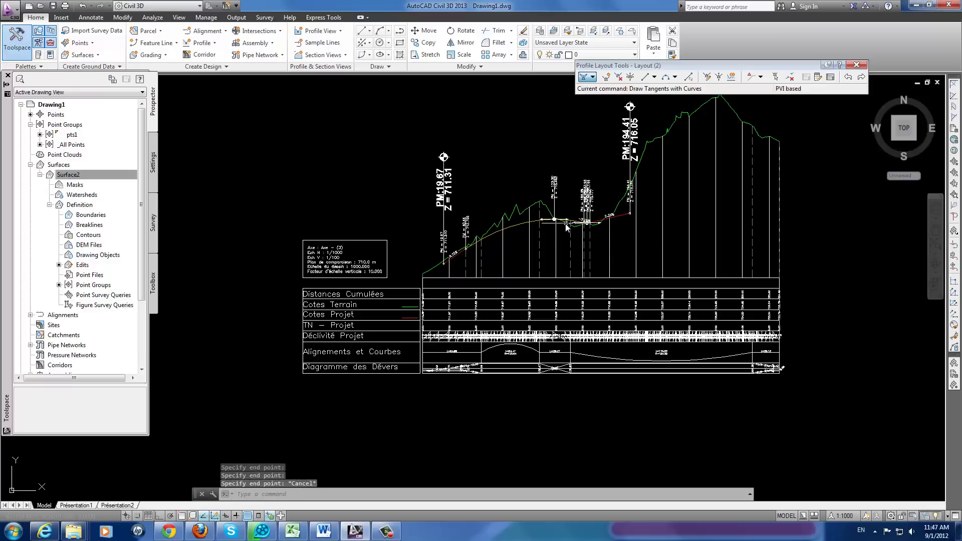
# Delete the incomplete design profile from the profile view.
pyautogui.scroll(4, 567, 227)
pyautogui.click(532, 224)
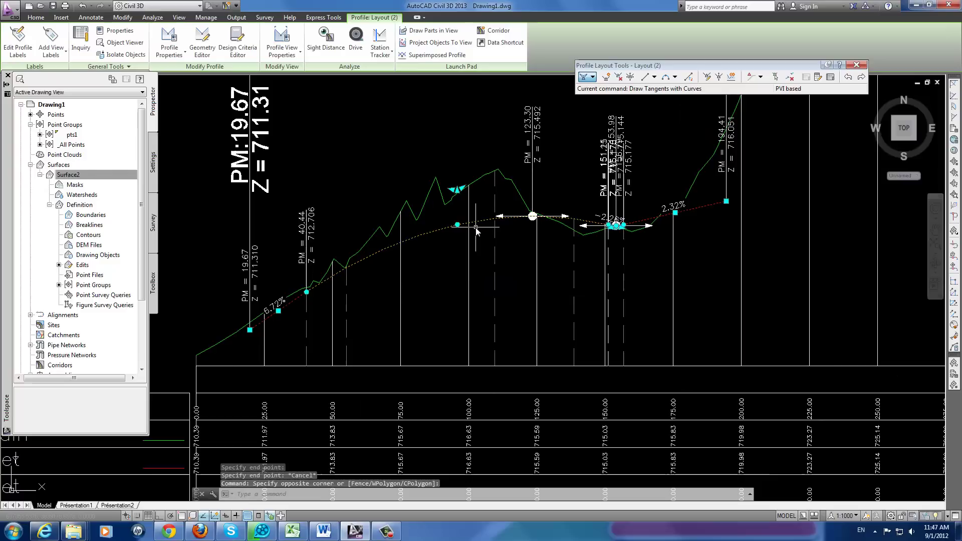
pyautogui.press('Delete')
pyautogui.press('Escape')
pyautogui.press('Escape')
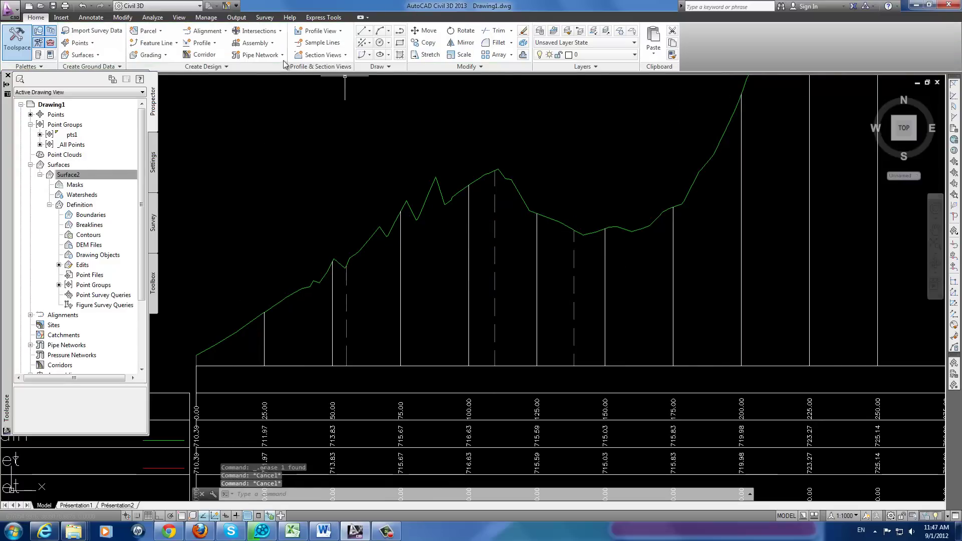
# Create a new layout profile for alignment Axe - (3) in the profile view with the Projet style and the Projet Complet label set.
pyautogui.click(203, 42)
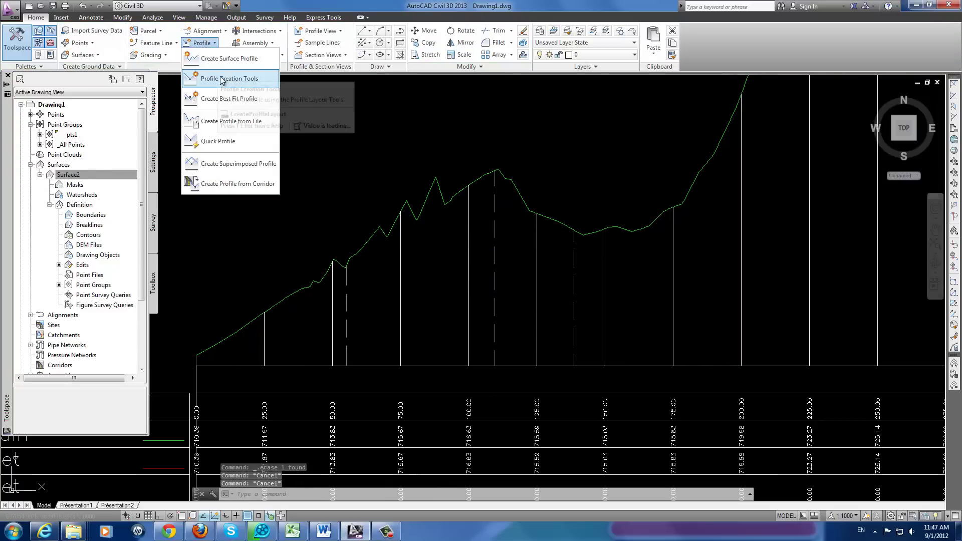
pyautogui.click(222, 80)
pyautogui.click(588, 151)
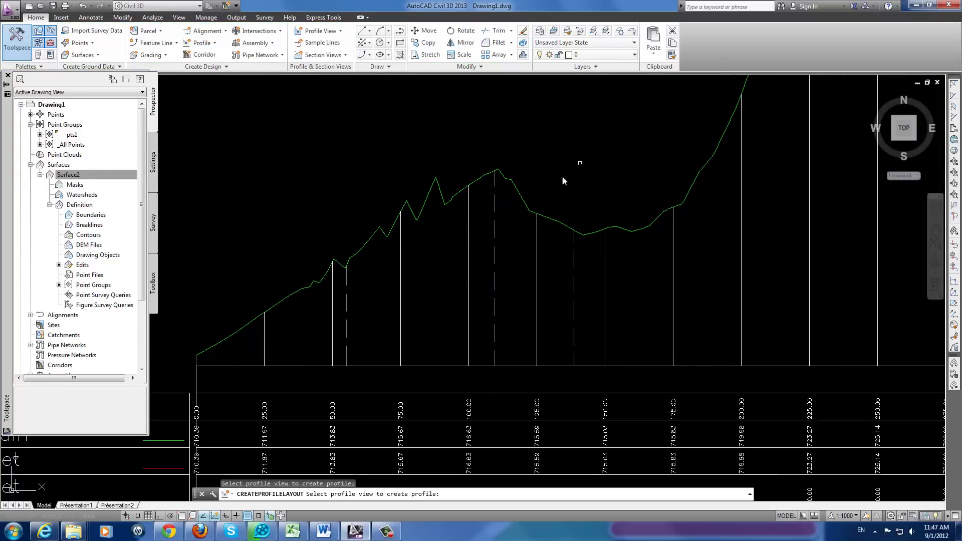
pyautogui.click(537, 291)
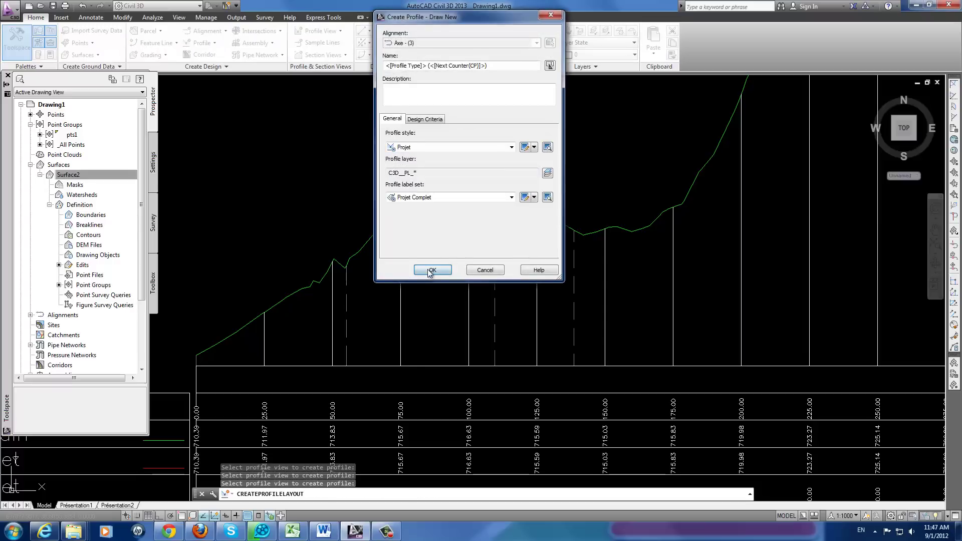
pyautogui.click(432, 271)
# Accept parabolic vertical curves with a K value of 13 for both crests and sags in the new layout profile.
pyautogui.click(592, 77)
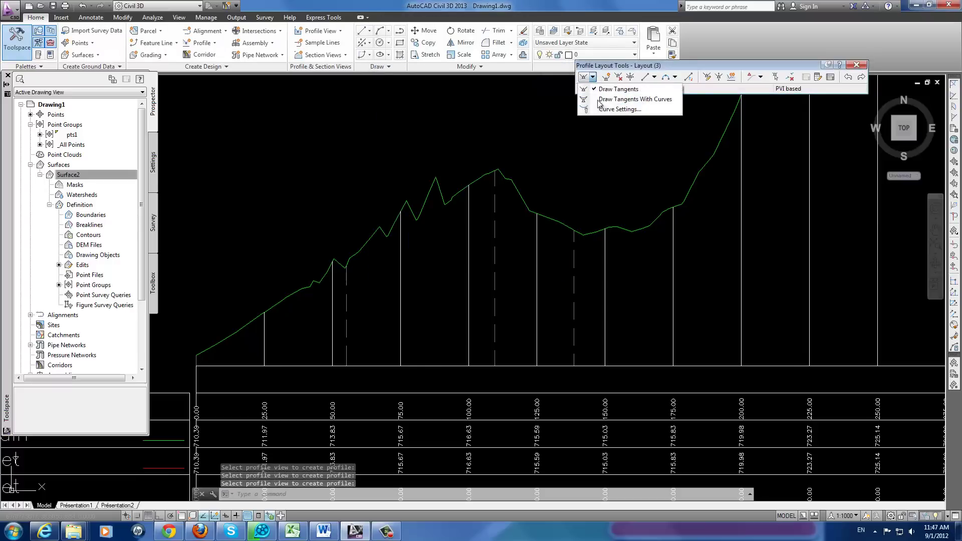
pyautogui.click(620, 109)
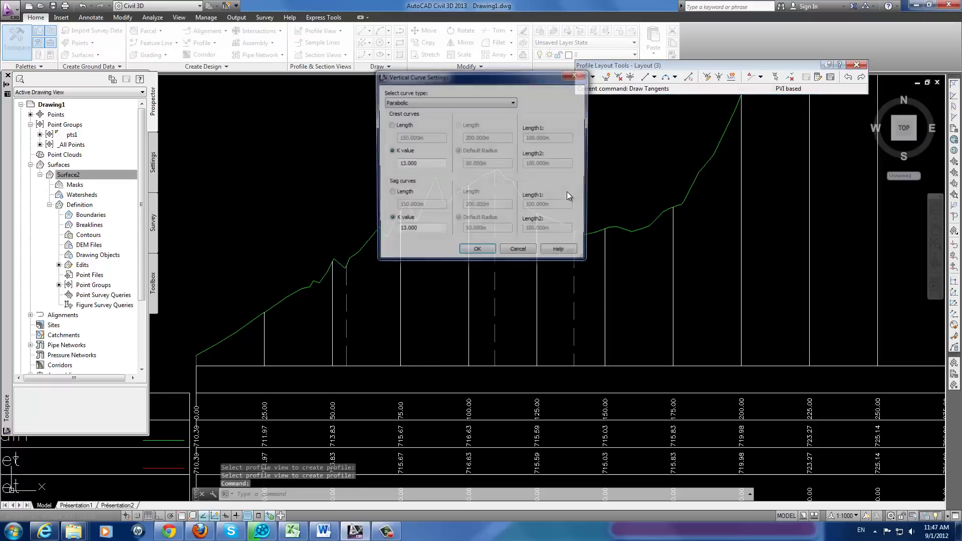
pyautogui.click(477, 252)
# Draw the design profile as tangents with curves through five points, from about PM 0.30, Z 710.86 to PM 332, Z 722.65.
pyautogui.click(593, 77)
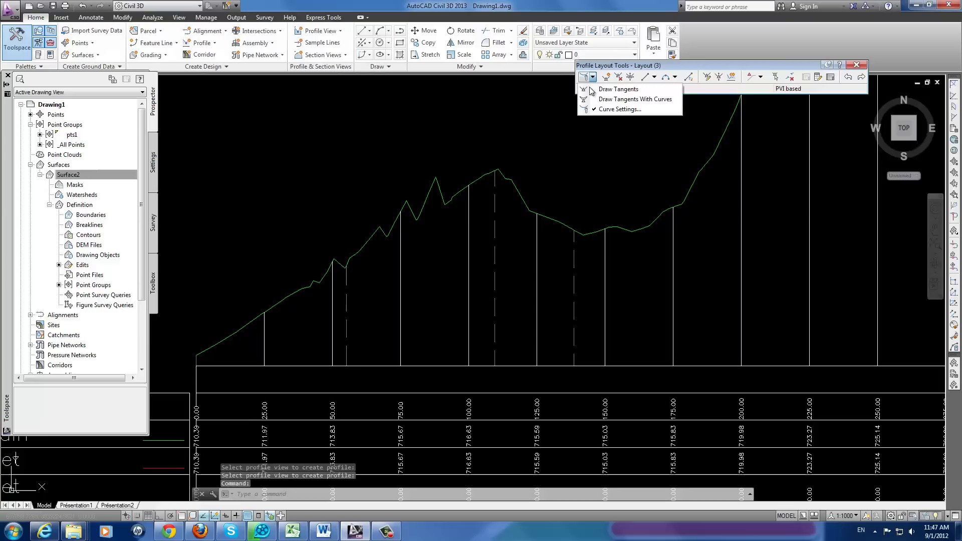
pyautogui.click(596, 99)
pyautogui.scroll(-4, 373, 241)
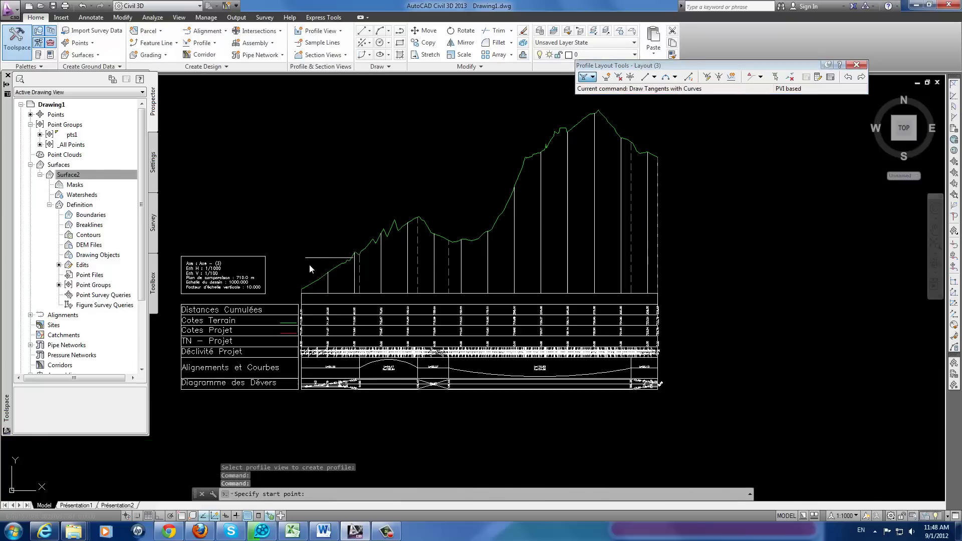
pyautogui.click(302, 286)
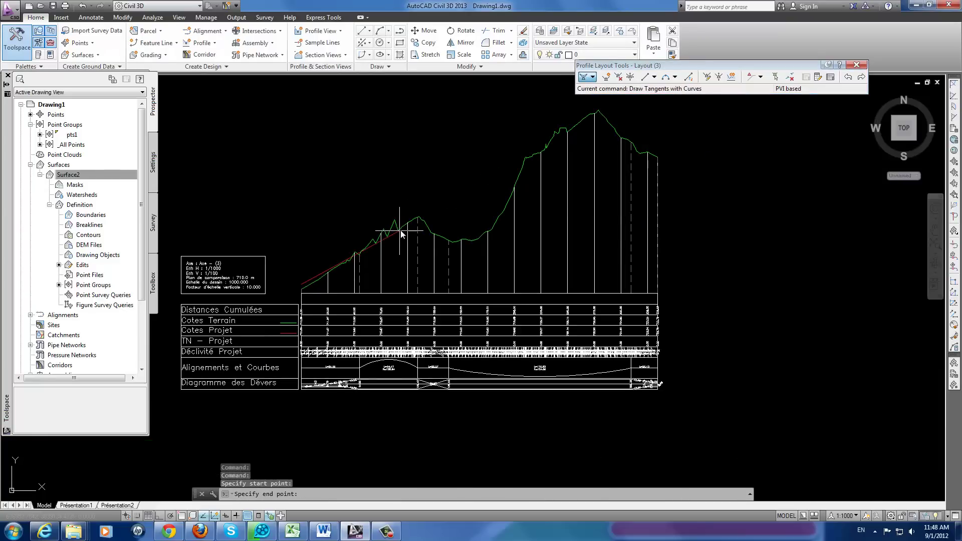
pyautogui.click(405, 247)
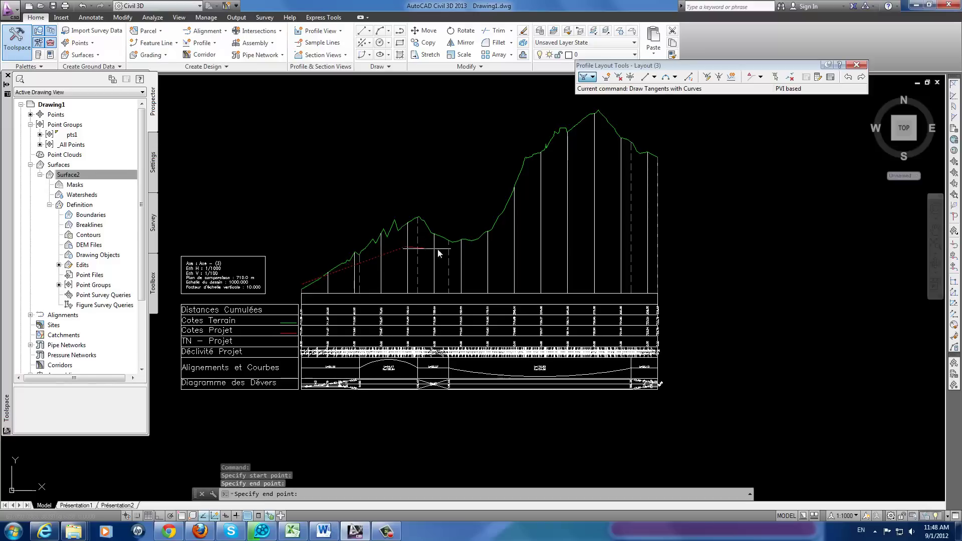
pyautogui.click(479, 244)
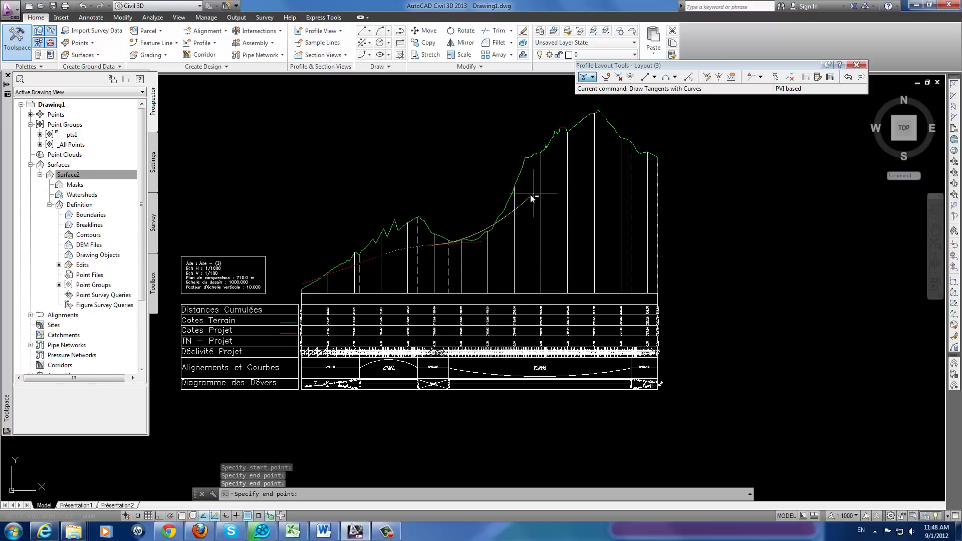
pyautogui.click(514, 206)
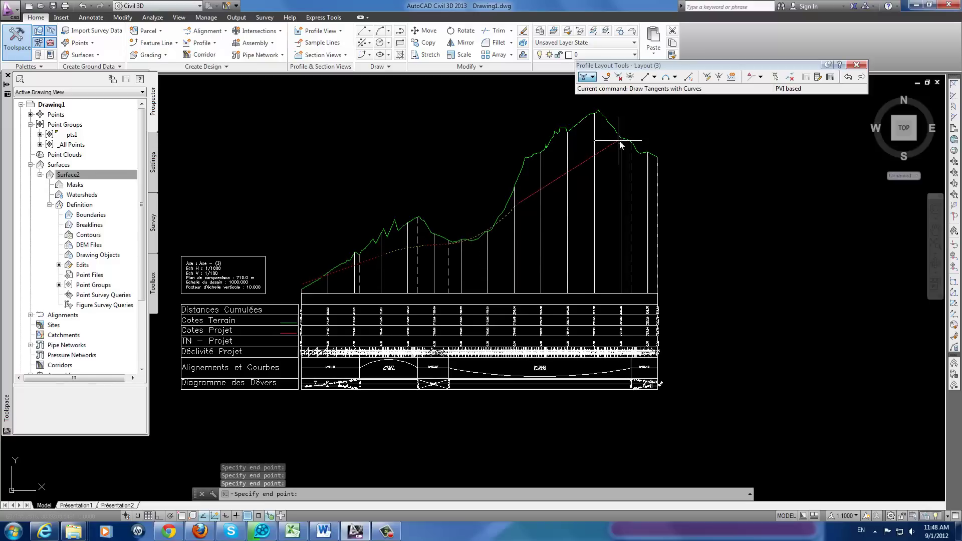
pyautogui.click(656, 159)
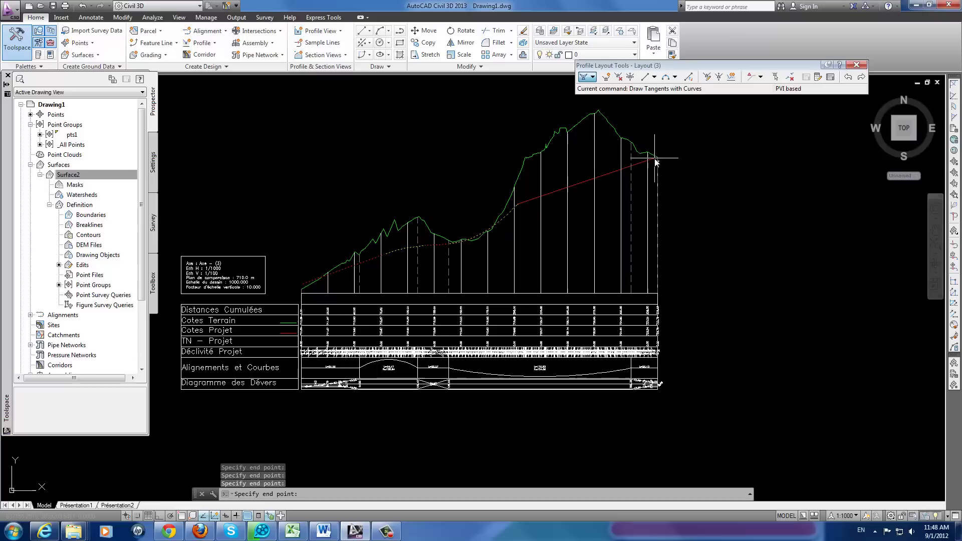
pyautogui.press('Return')
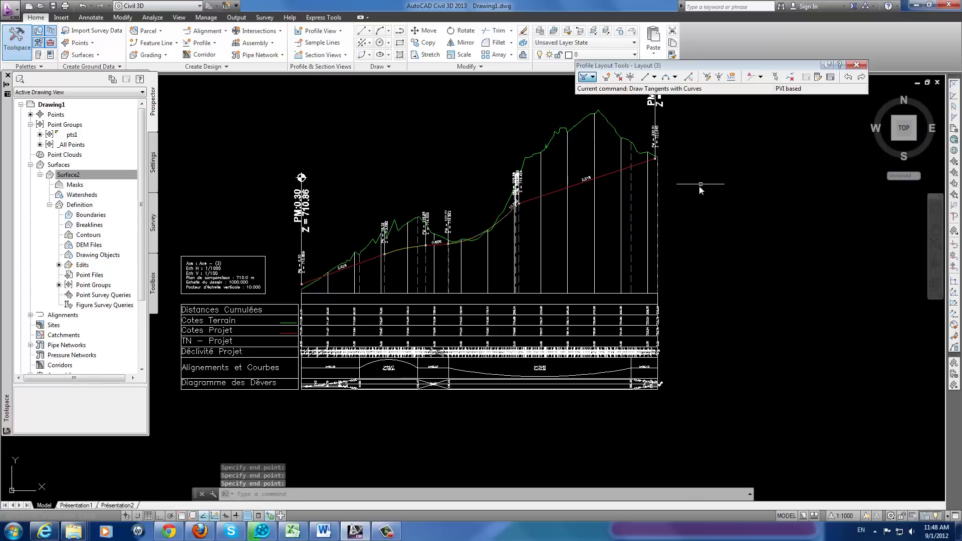
# Select the design profile for editing around the short crest curve at the upper end of the 10.56% tangent.
pyautogui.scroll(4, 525, 222)
pyautogui.scroll(-2, 523, 245)
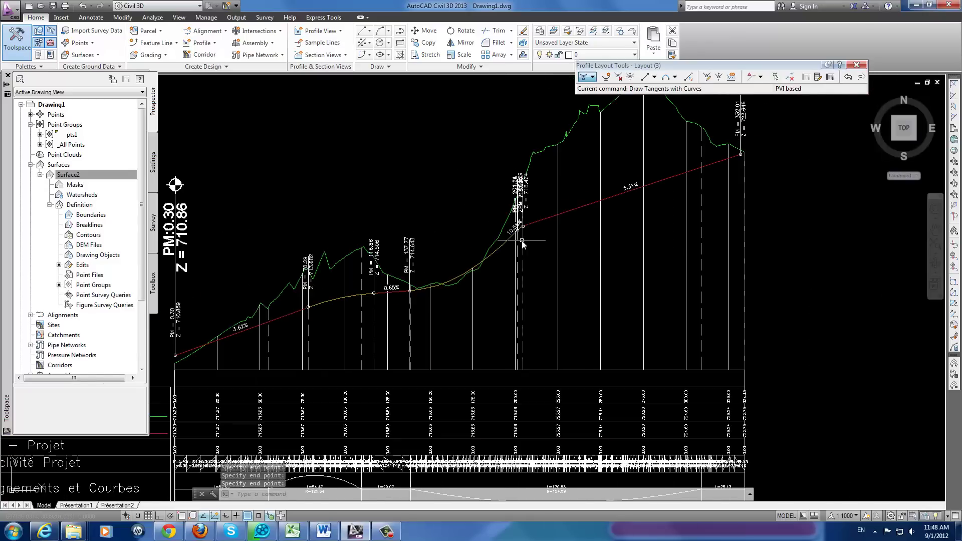
pyautogui.scroll(4, 523, 242)
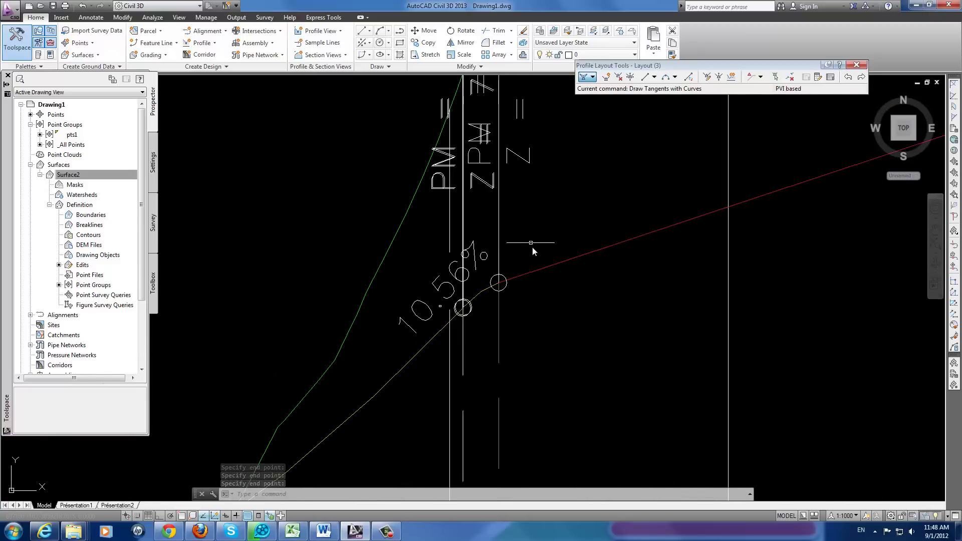
pyautogui.scroll(-2, 533, 251)
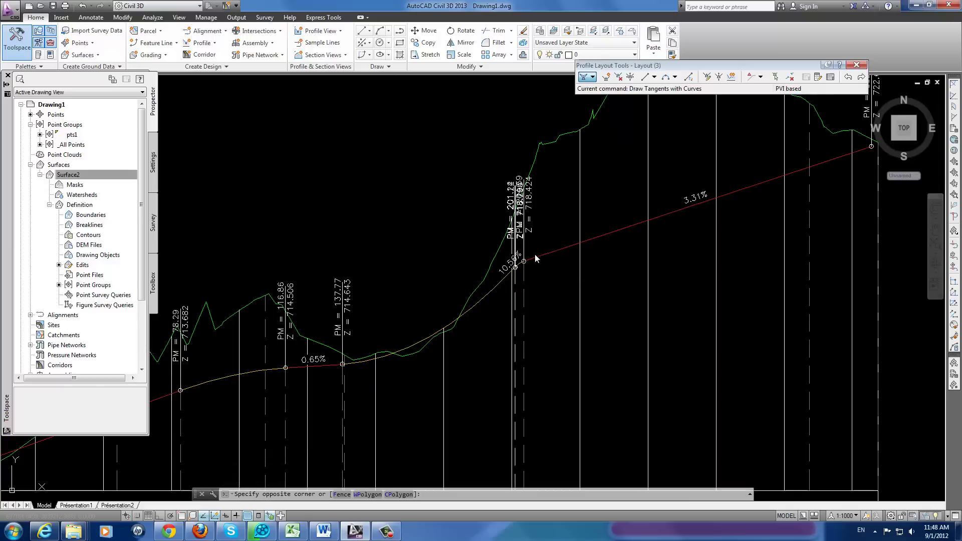
pyautogui.click(543, 248)
pyautogui.click(537, 258)
pyautogui.scroll(5, 518, 281)
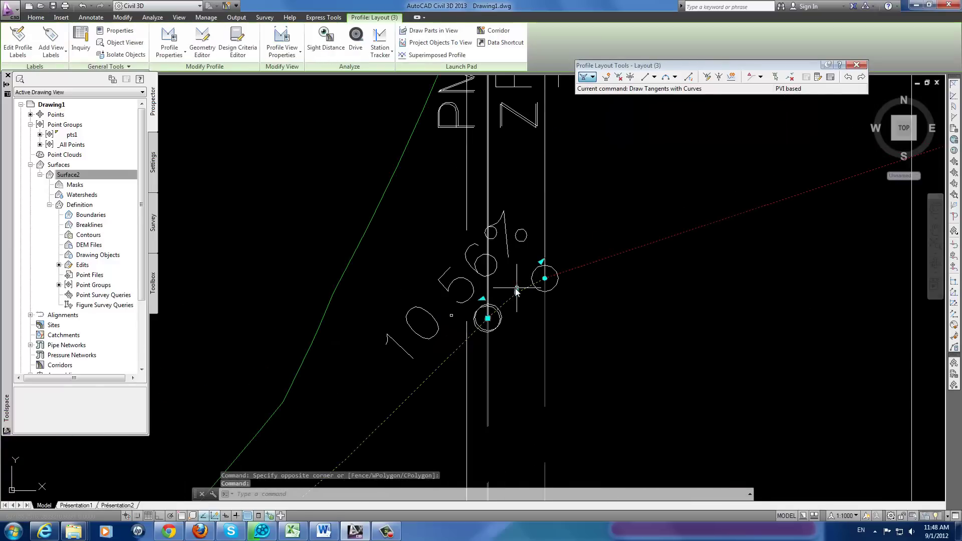
pyautogui.scroll(-3, 524, 303)
pyautogui.scroll(3, 526, 306)
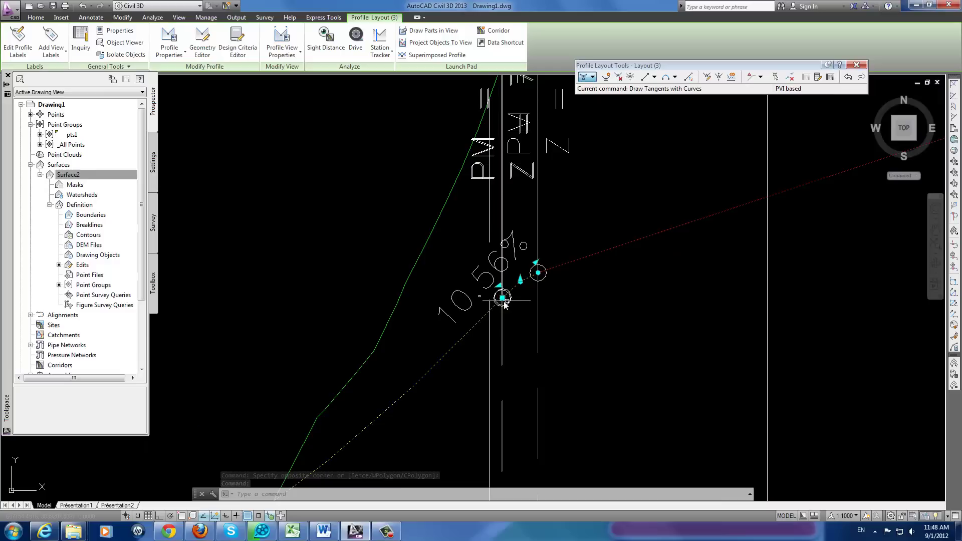
# Move the short crest curve up along the 10.56% tangent so that it starts at about PM 238, Z 722.
pyautogui.click(521, 280)
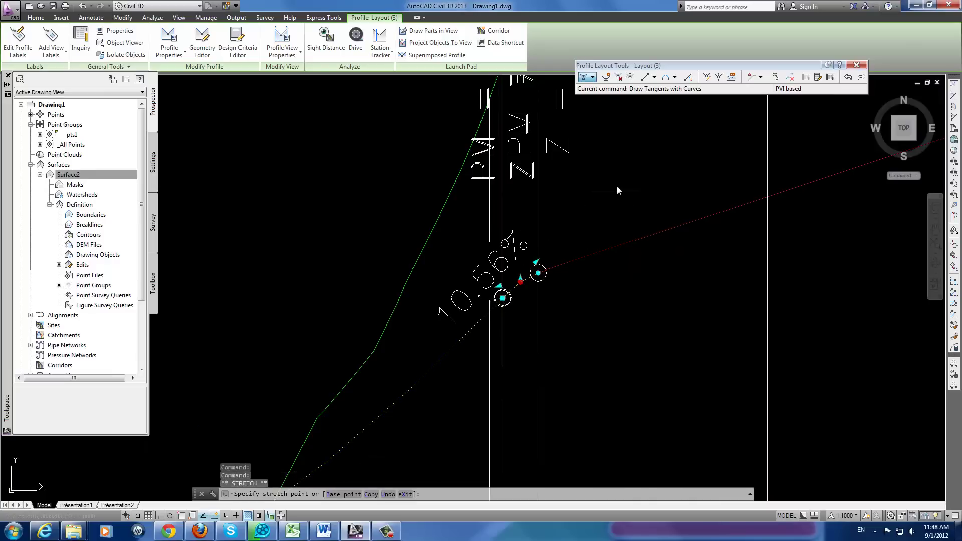
pyautogui.press('Escape')
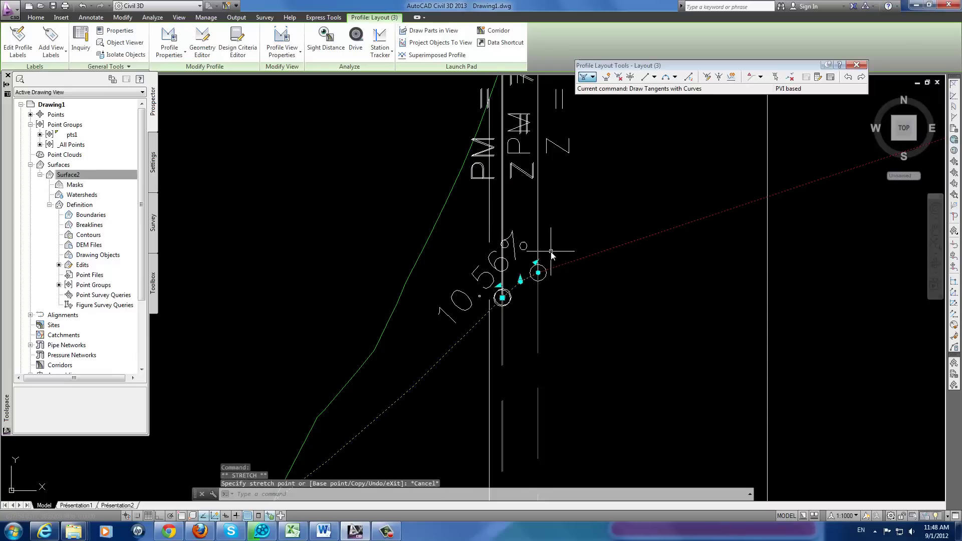
pyautogui.click(538, 273)
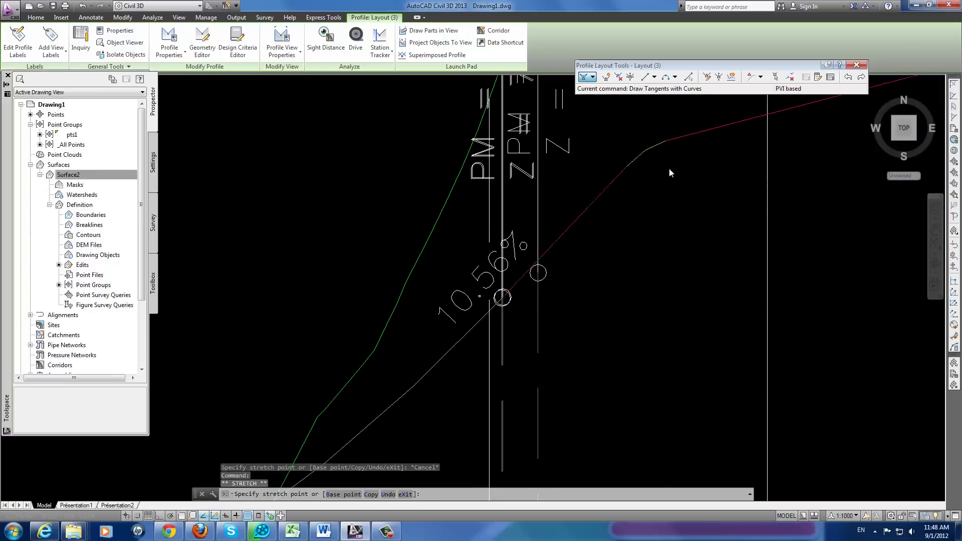
pyautogui.scroll(-3, 589, 235)
pyautogui.click(590, 219)
pyautogui.scroll(3, 589, 219)
pyautogui.scroll(-2, 589, 219)
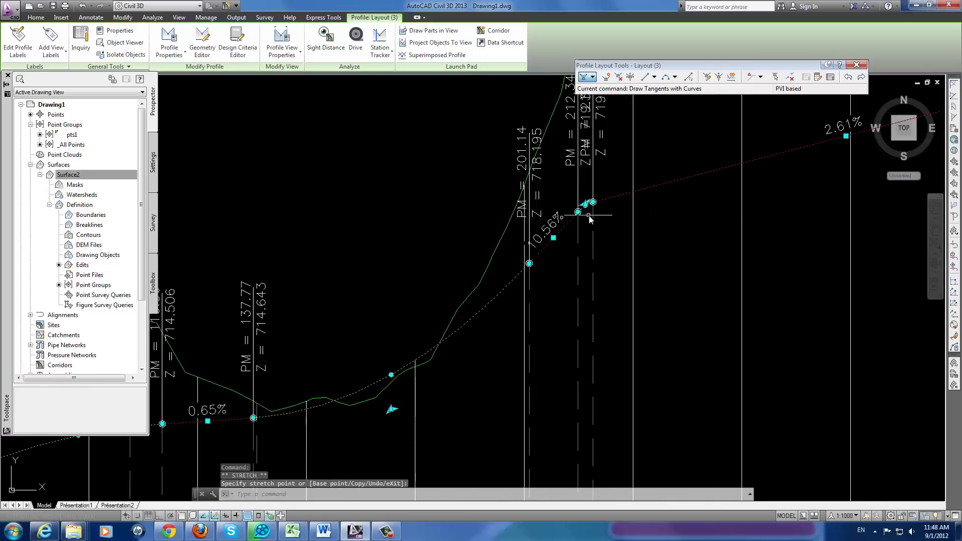
pyautogui.scroll(-3, 590, 219)
pyautogui.scroll(3, 590, 220)
pyautogui.scroll(3, 583, 269)
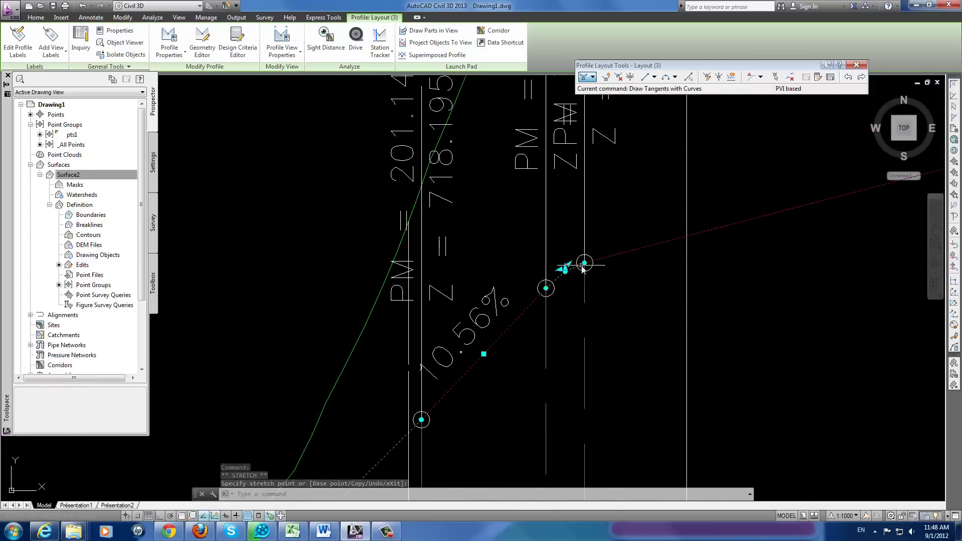
pyautogui.click(583, 269)
pyautogui.scroll(-3, 720, 161)
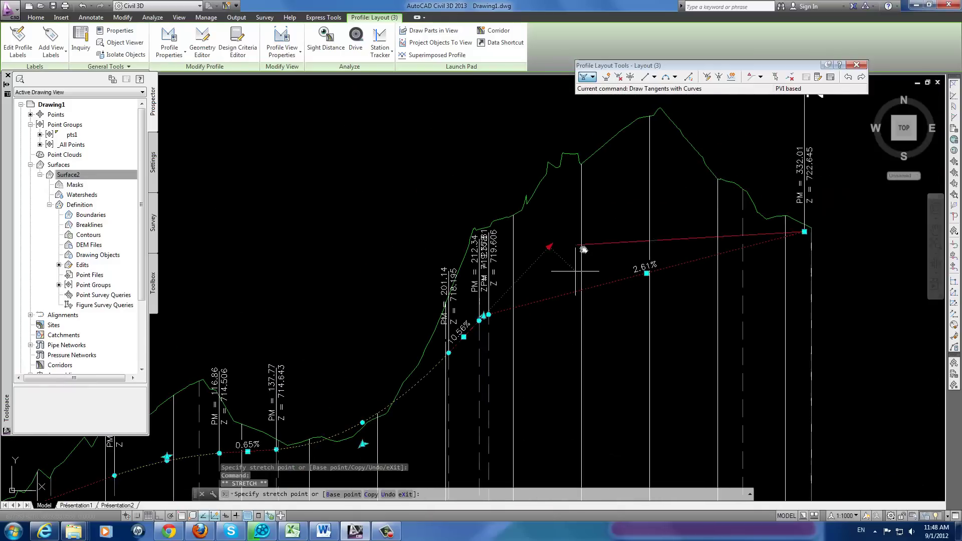
pyautogui.click(556, 240)
# Lengthen the crest curve between the 10.56% and 0.35% tangents by stretching its midpoint downward, and deselect the design profile.
pyautogui.scroll(4, 539, 248)
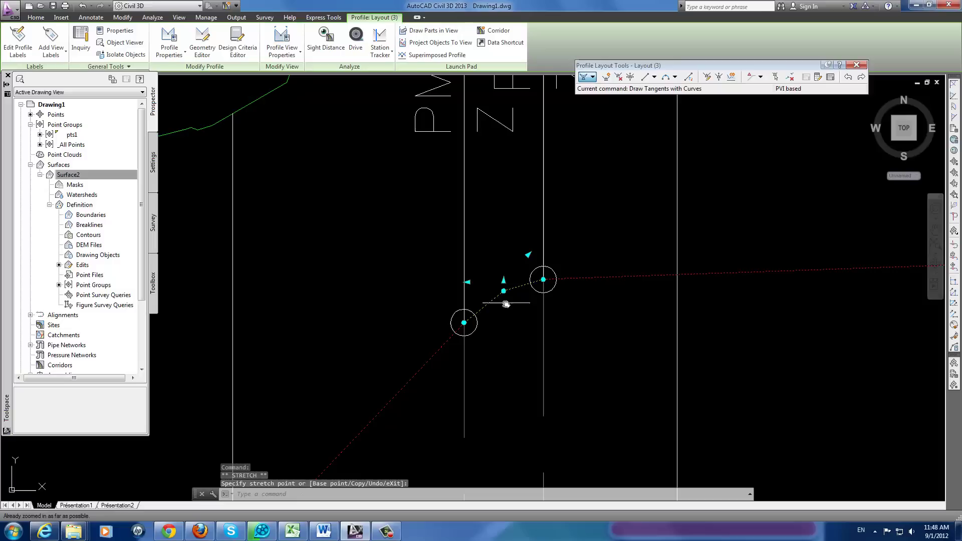
pyautogui.scroll(-4, 495, 295)
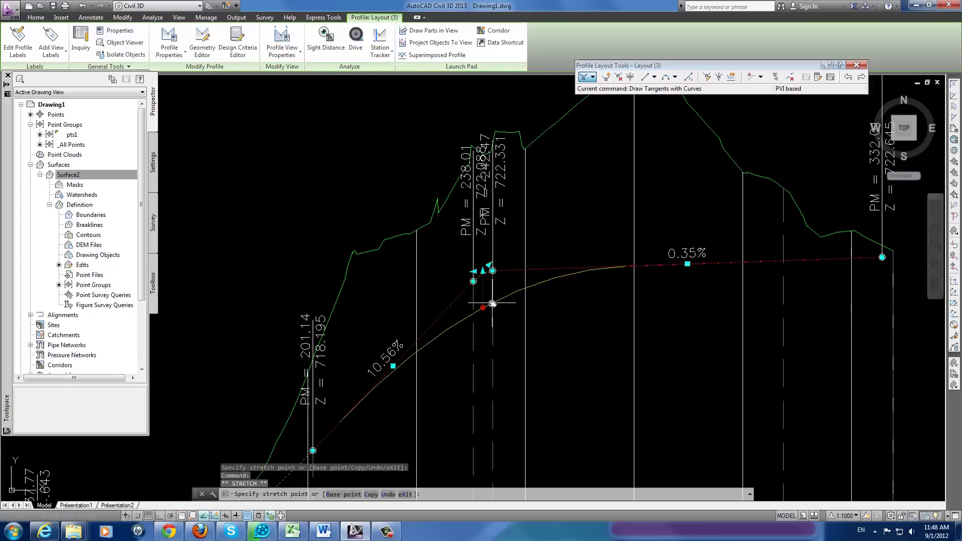
pyautogui.press('Escape')
pyautogui.press('Escape')
pyautogui.scroll(-5, 427, 276)
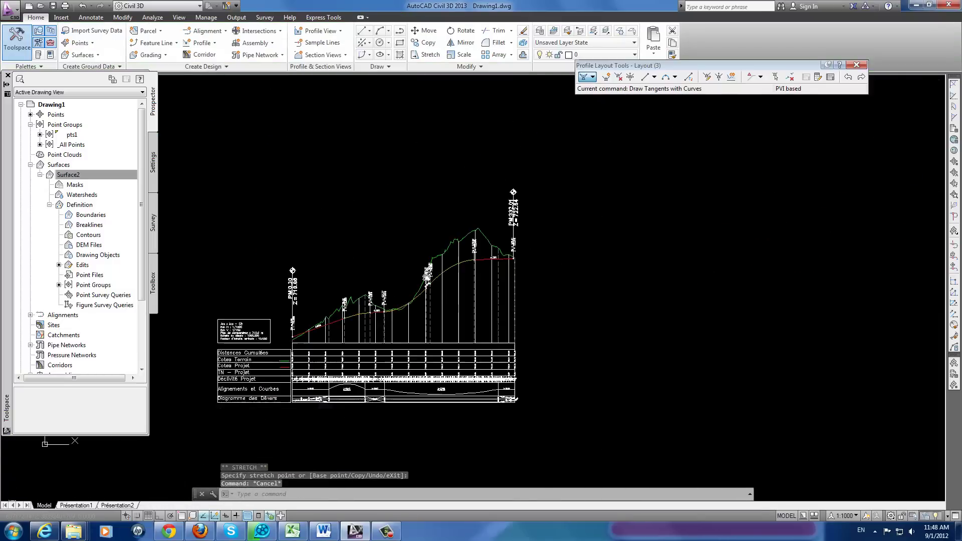
# Examine the adjusted design profile against the ground line across the whole profile view and its data bands.
pyautogui.scroll(4, 397, 300)
pyautogui.scroll(-4, 356, 322)
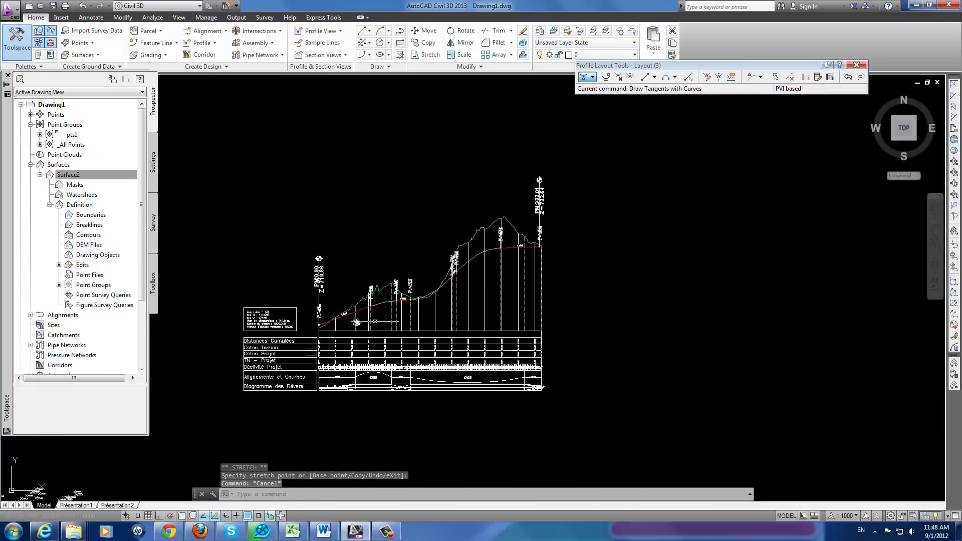
pyautogui.scroll(4, 357, 323)
pyautogui.scroll(-2, 366, 318)
pyautogui.scroll(-2, 392, 317)
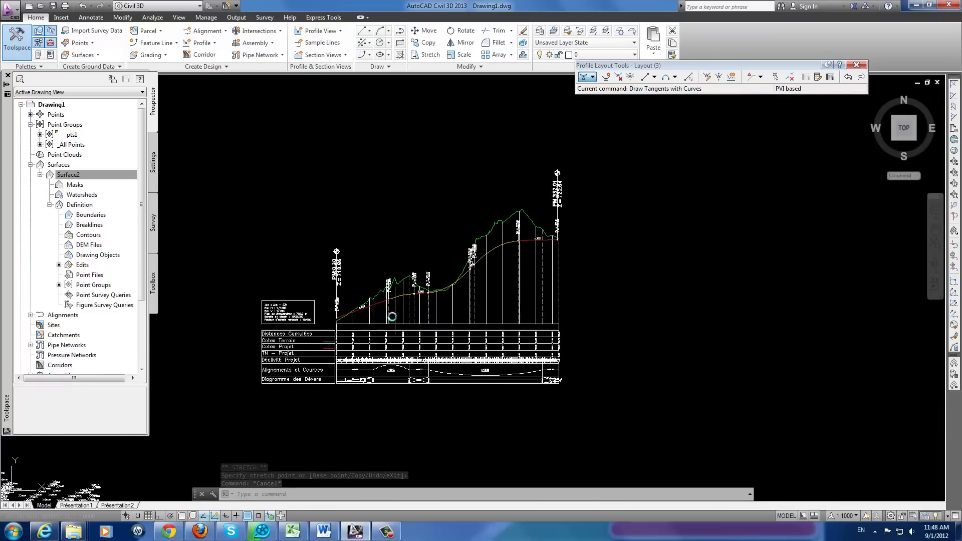
pyautogui.scroll(4, 392, 317)
pyautogui.scroll(-4, 370, 297)
pyautogui.moveTo(370, 302); pyautogui.dragTo(375, 301, button='middle')
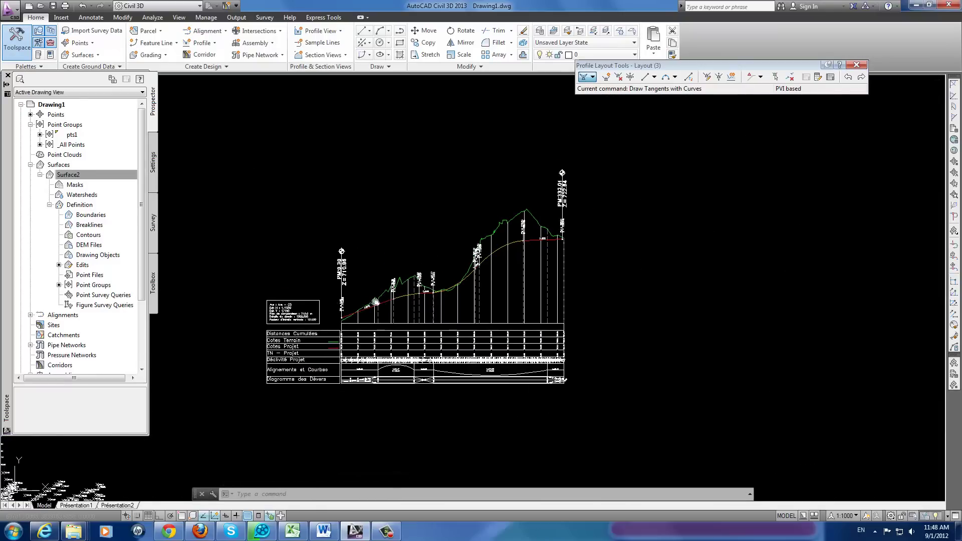
pyautogui.scroll(-4, 585, 213)
pyautogui.scroll(4, 573, 231)
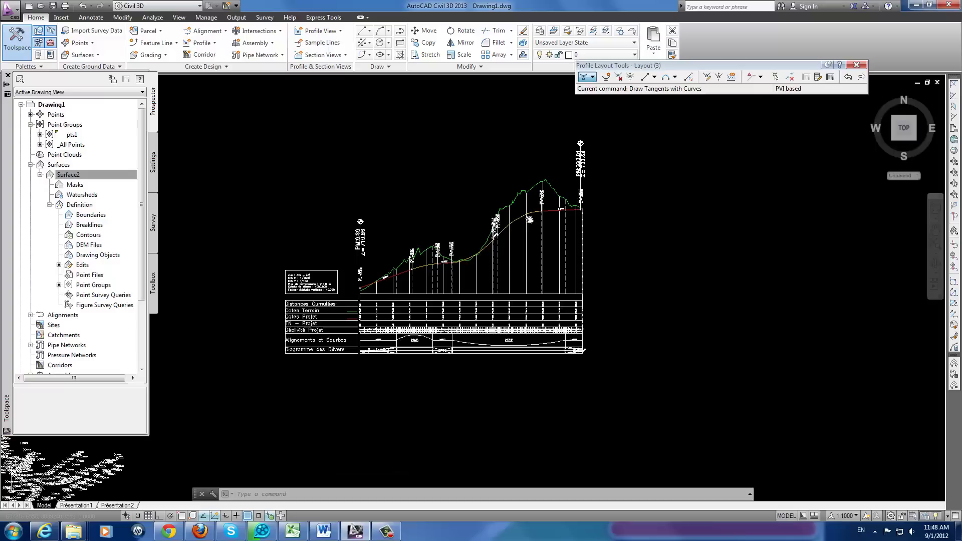
pyautogui.scroll(4, 345, 313)
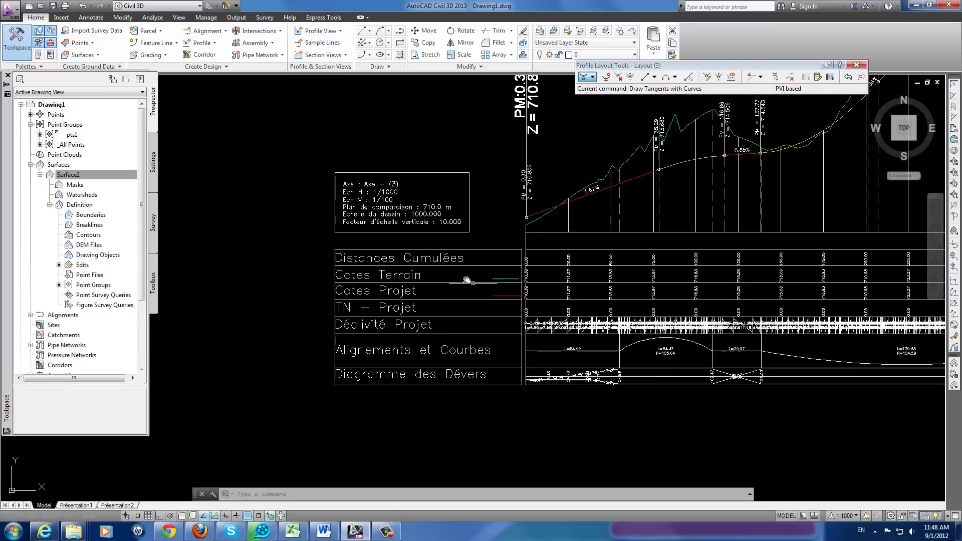
pyautogui.click(587, 283)
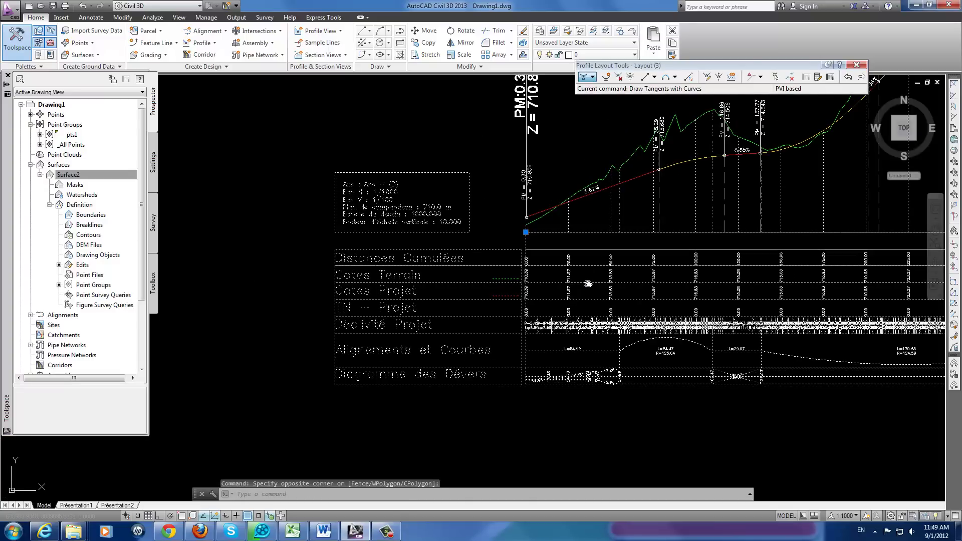
pyautogui.click(588, 284)
pyautogui.rightClick(588, 284)
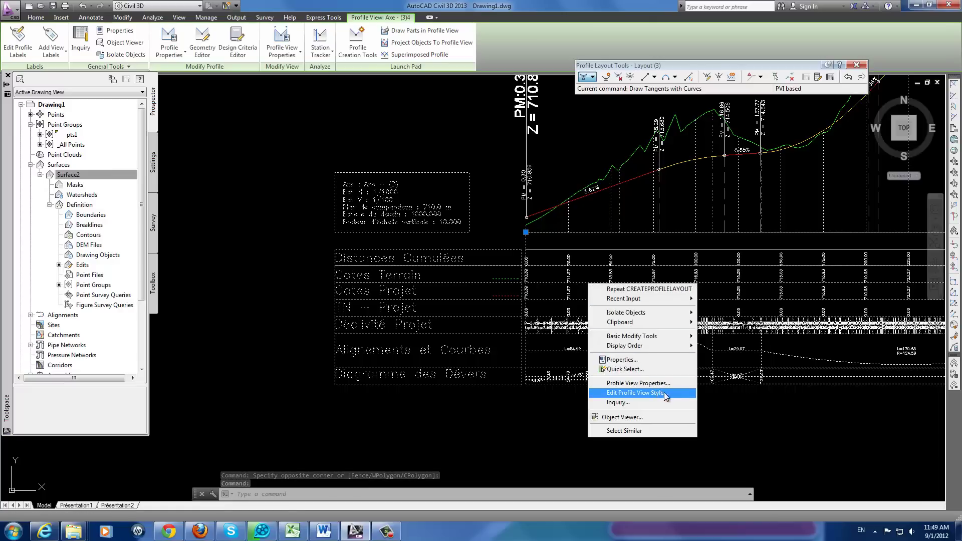
pyautogui.click(647, 393)
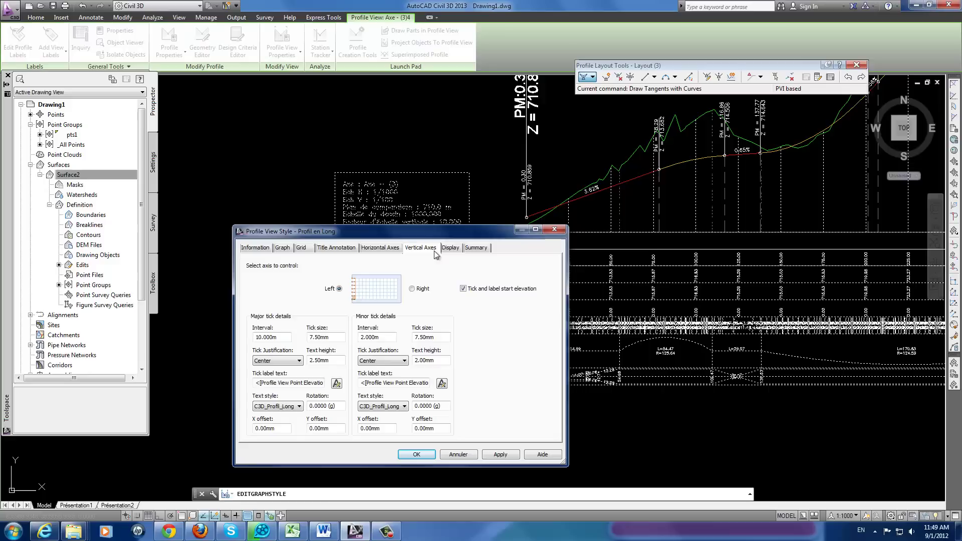
pyautogui.click(450, 249)
pyautogui.click(476, 249)
pyautogui.click(392, 248)
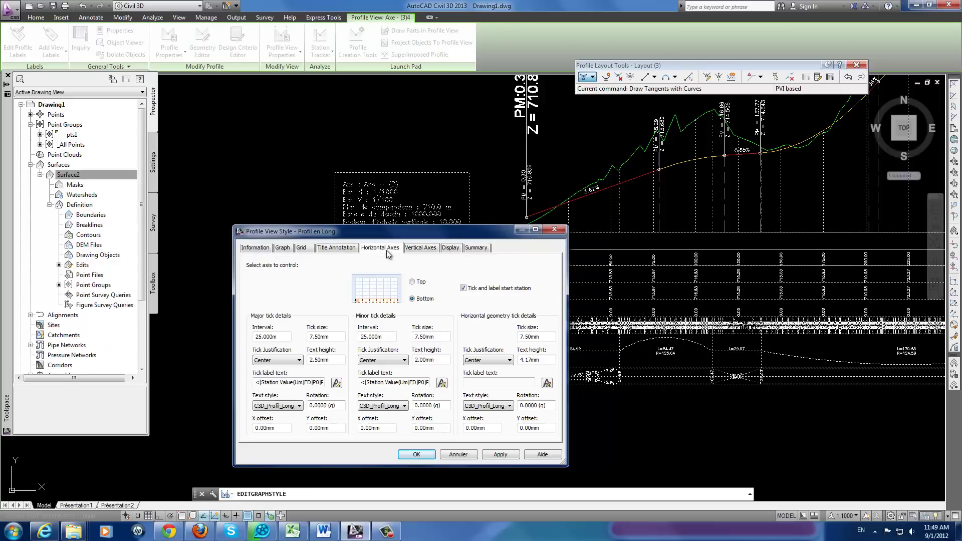
pyautogui.click(335, 249)
pyautogui.click(280, 249)
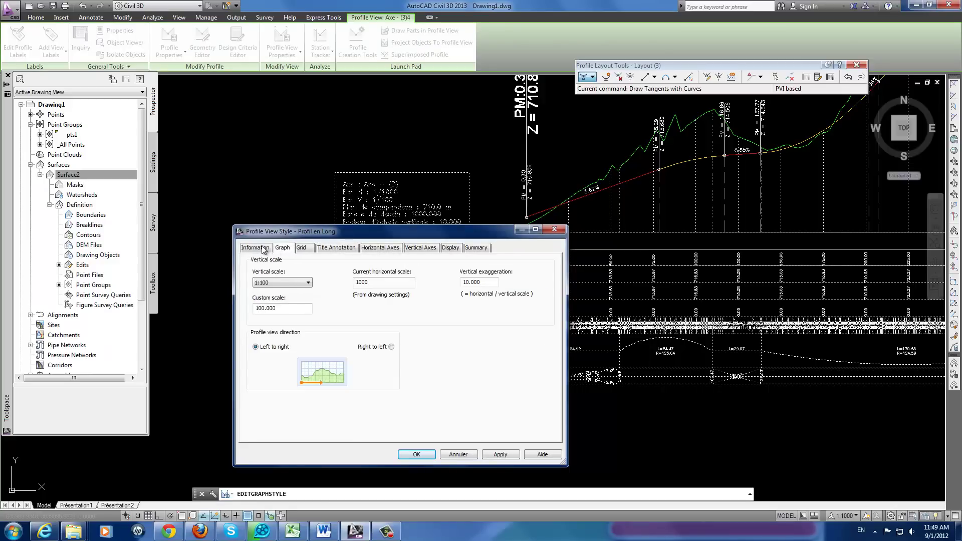
pyautogui.click(263, 248)
pyautogui.click(560, 232)
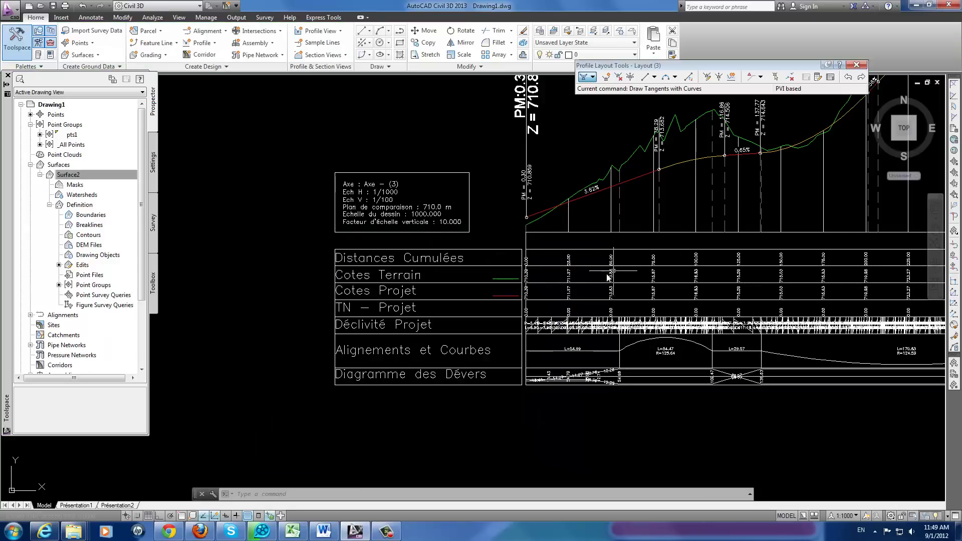
# In the profile view's band properties, set both Profile1 and Profile2 of the Cotes Projet band to Layout (3).
pyautogui.rightClick(629, 284)
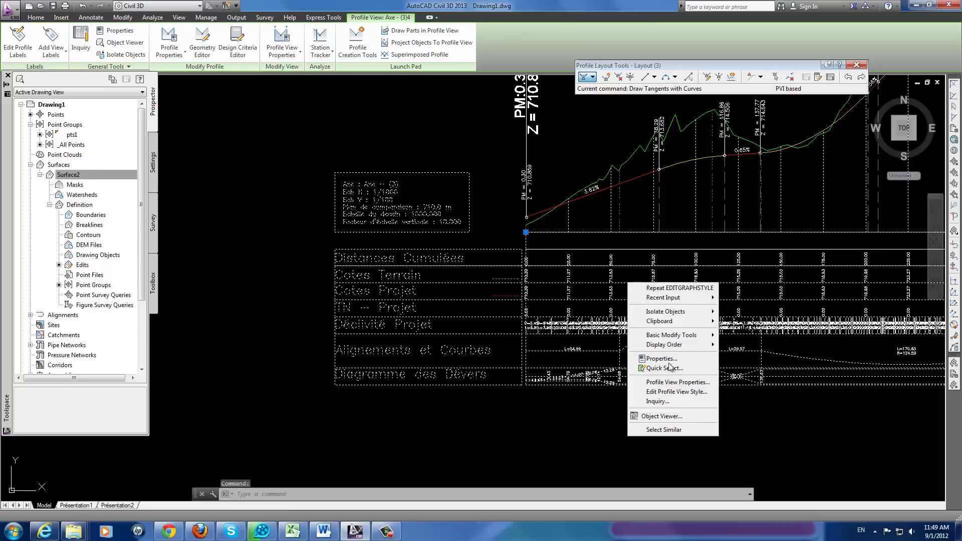
pyautogui.click(689, 383)
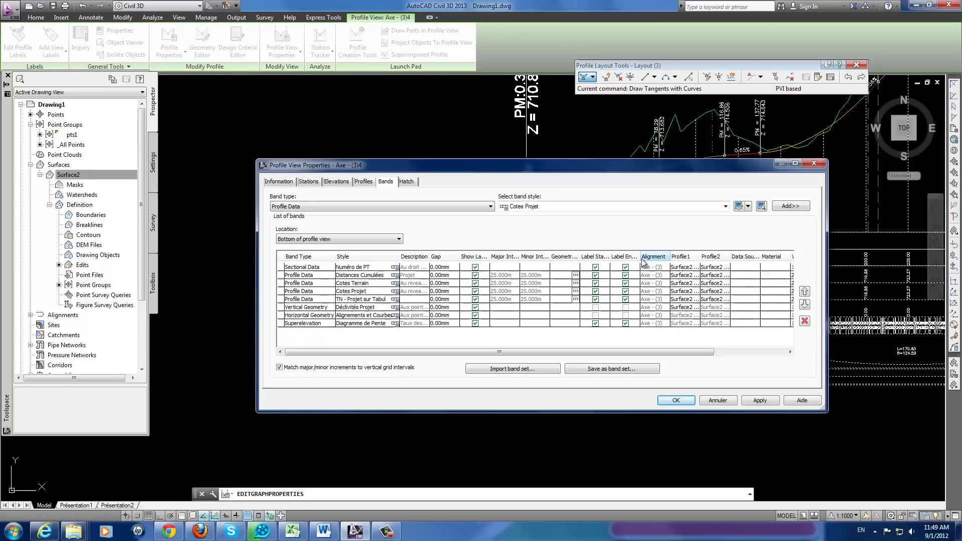
pyautogui.moveTo(461, 352)
pyautogui.mouseDown()
pyautogui.moveTo(508, 352)
pyautogui.moveTo(461, 352)
pyautogui.mouseUp()
pyautogui.click(311, 271)
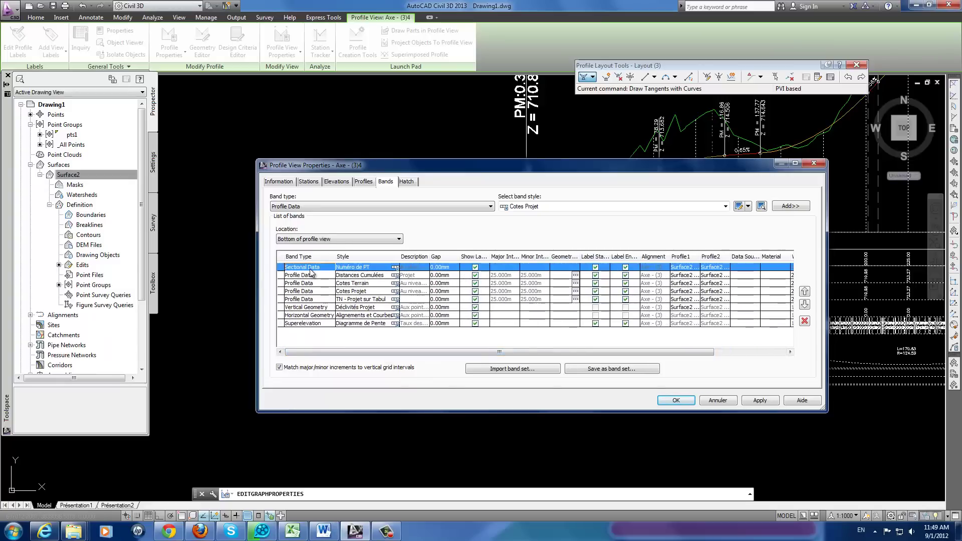
pyautogui.click(316, 275)
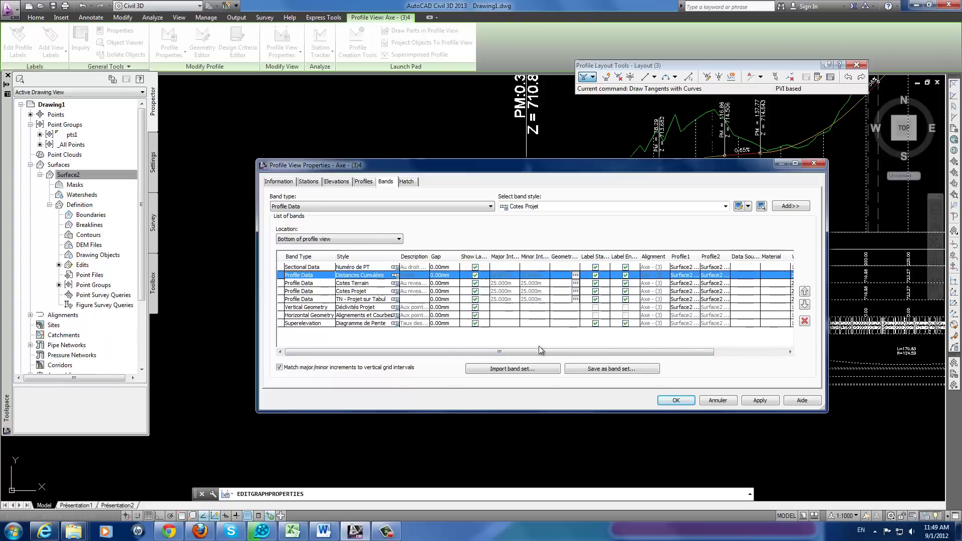
pyautogui.moveTo(542, 356); pyautogui.dragTo(521, 355)
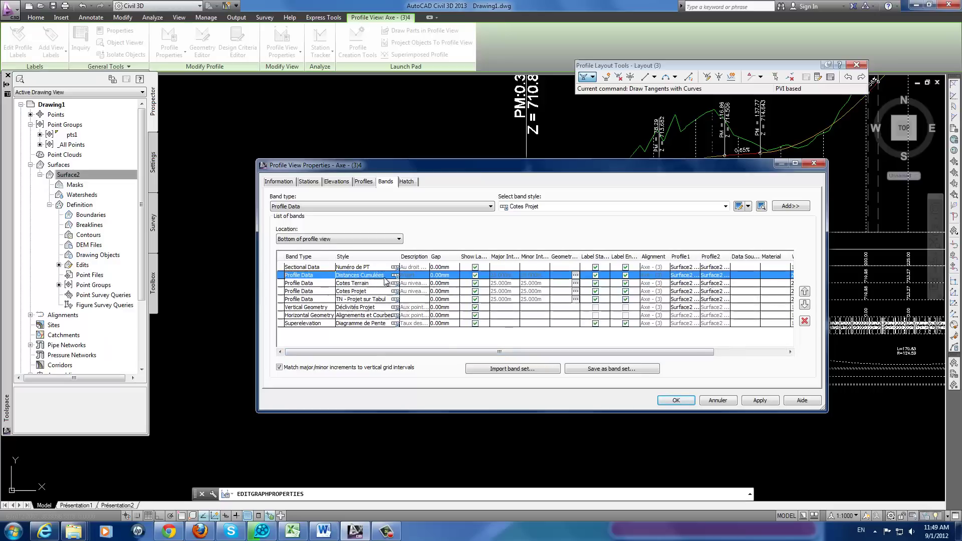
pyautogui.click(361, 286)
pyautogui.click(361, 292)
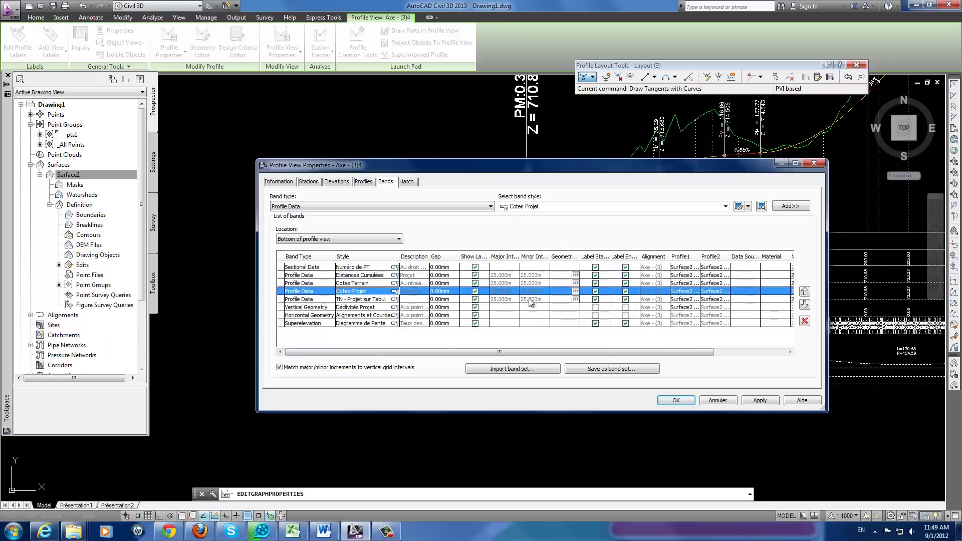
pyautogui.click(692, 294)
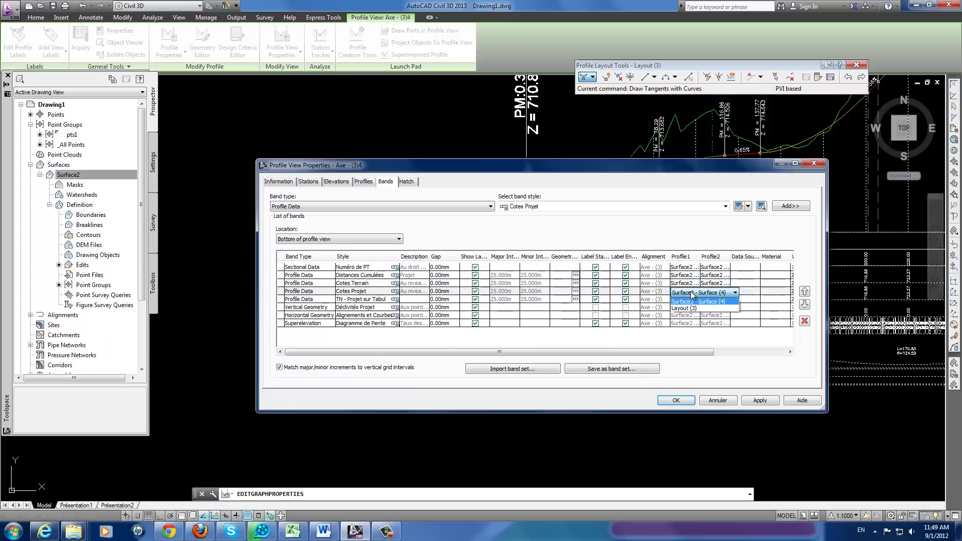
pyautogui.click(696, 311)
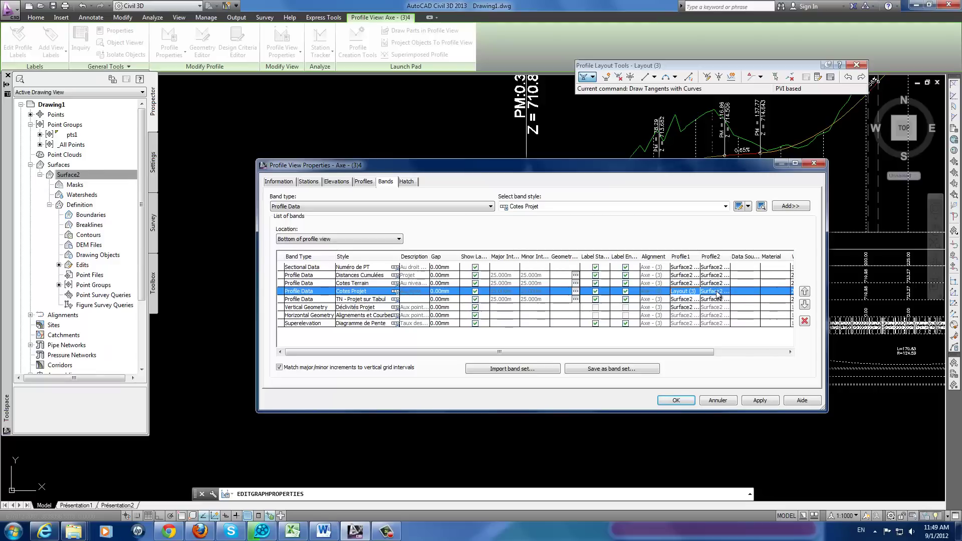
pyautogui.click(718, 292)
pyautogui.click(716, 309)
# Set both Profile1 and Profile2 of the TN - Projet sur Tabul band to Layout (3).
pyautogui.click(682, 302)
pyautogui.click(681, 301)
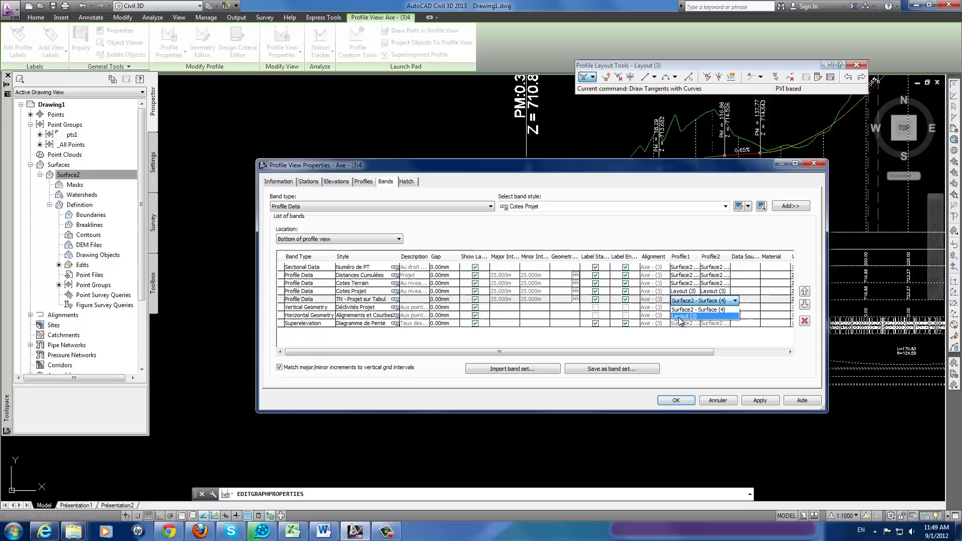
pyautogui.click(697, 315)
pyautogui.click(715, 317)
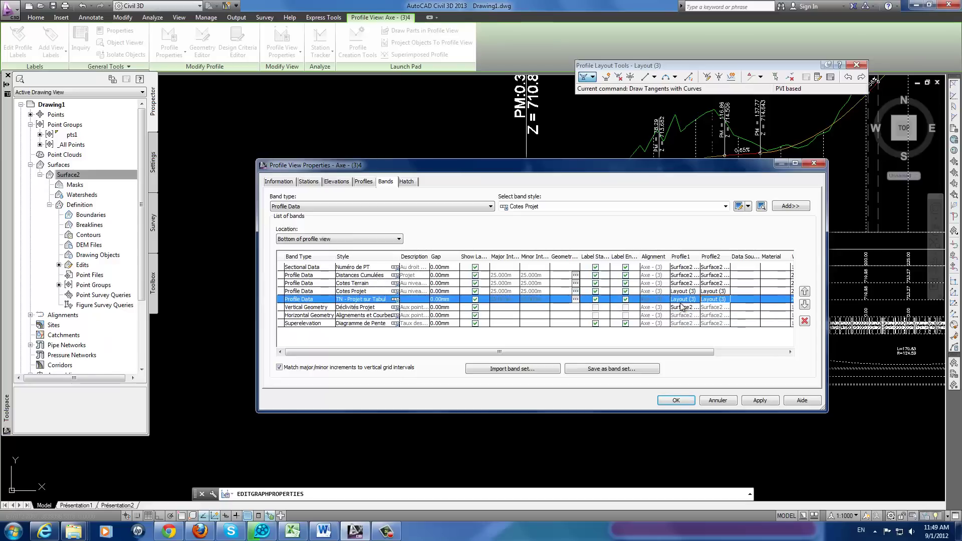
# Set Profile1 of the Déclivités Projet vertical geometry band to Layout (3) and accept the profile view properties.
pyautogui.click(685, 307)
pyautogui.click(685, 311)
pyautogui.click(712, 325)
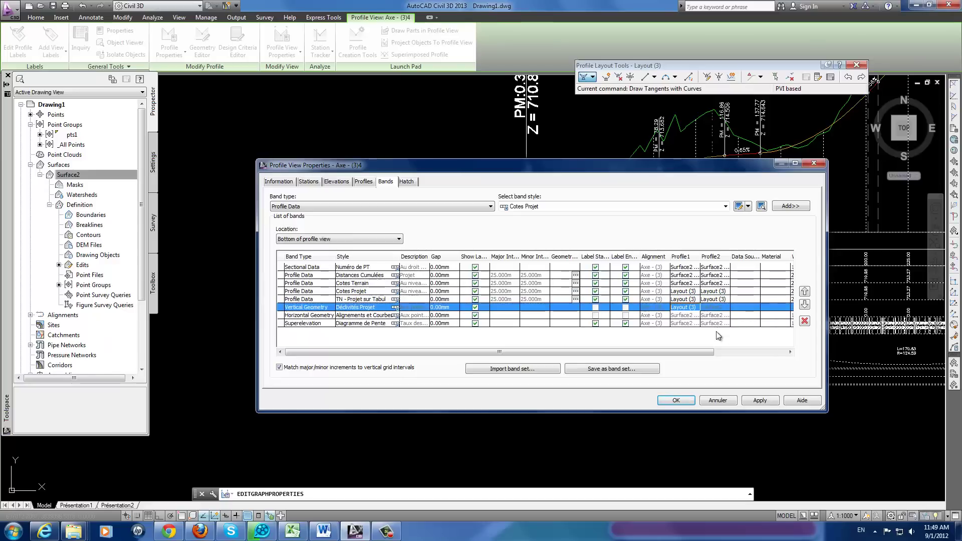
pyautogui.click(676, 401)
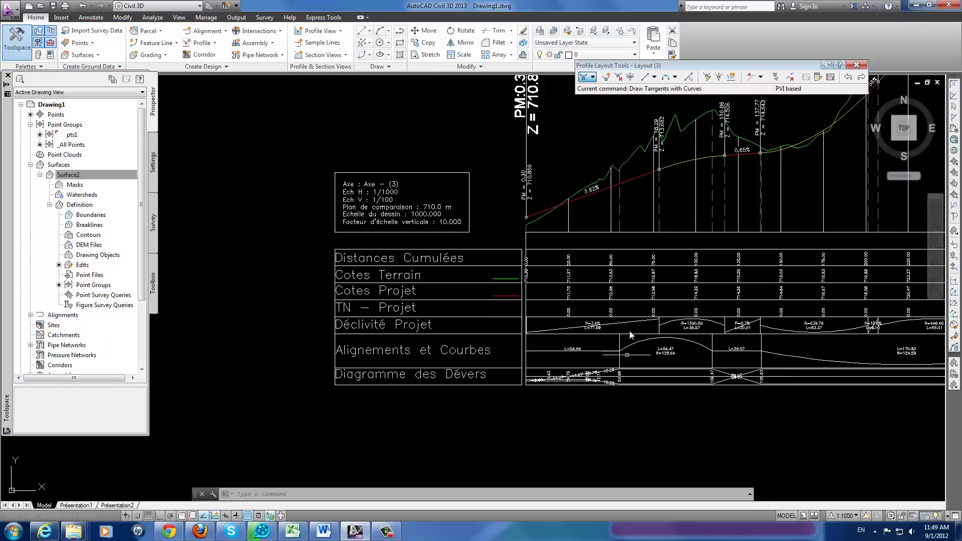
# Inspect the updated Cotes Projet and Déclivité Projet bands along the full length of the profile view.
pyautogui.scroll(4, 576, 333)
pyautogui.scroll(-4, 405, 352)
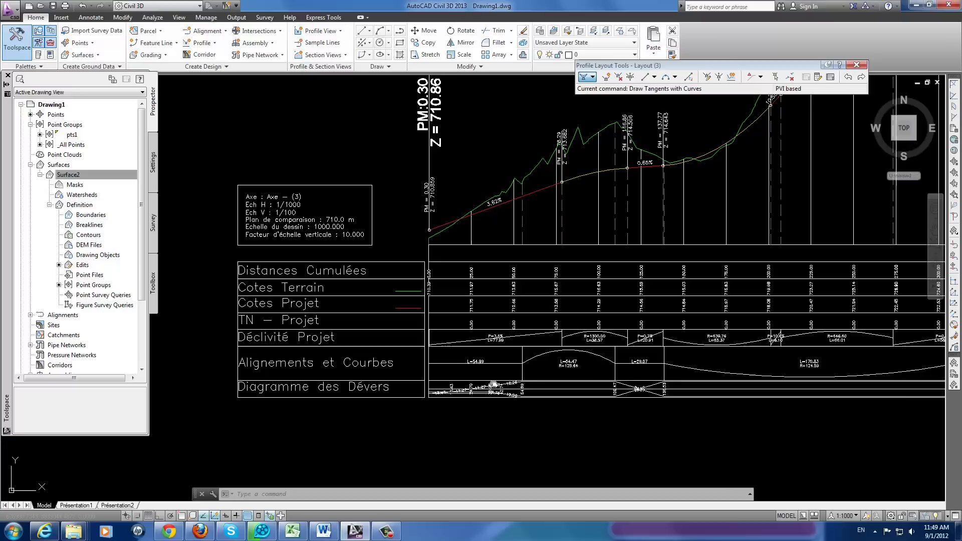
pyautogui.moveTo(494, 385); pyautogui.dragTo(301, 341, button='middle')
pyautogui.scroll(3, 300, 340)
pyautogui.scroll(-3, 411, 246)
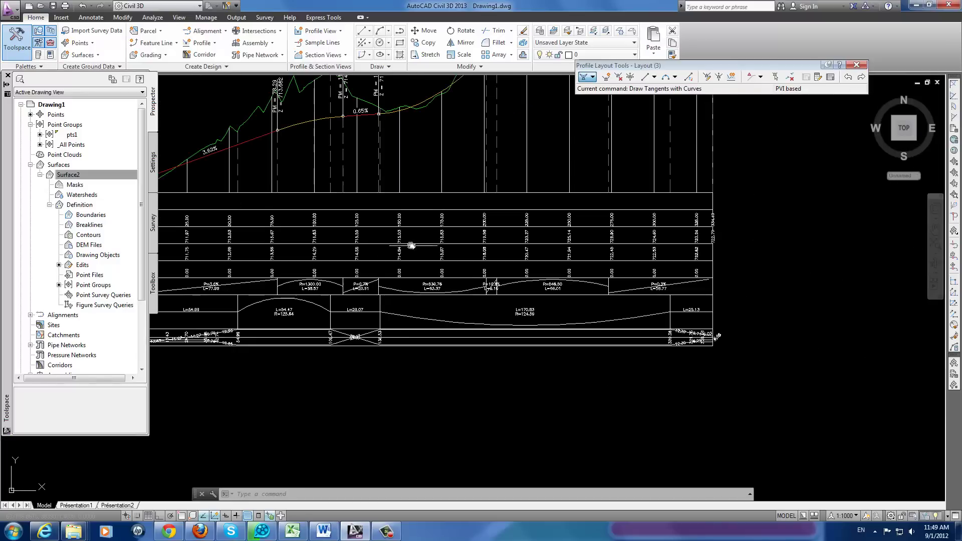
pyautogui.scroll(3, 411, 246)
pyautogui.scroll(-3, 438, 243)
pyautogui.moveTo(466, 247)
pyautogui.mouseDown(button='middle')
pyautogui.moveTo(348, 322)
pyautogui.moveTo(386, 329)
pyautogui.mouseUp(button='middle')
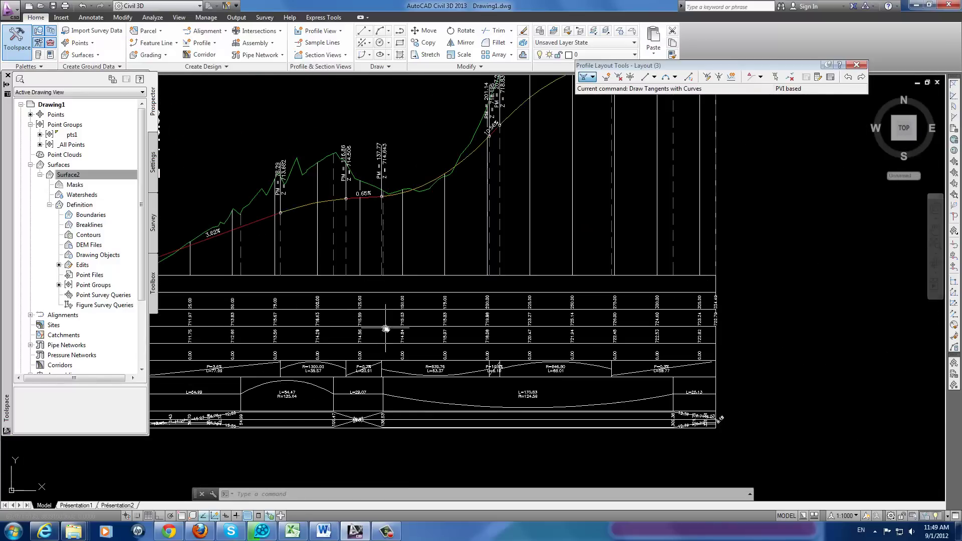
pyautogui.scroll(3, 386, 328)
pyautogui.scroll(-3, 415, 286)
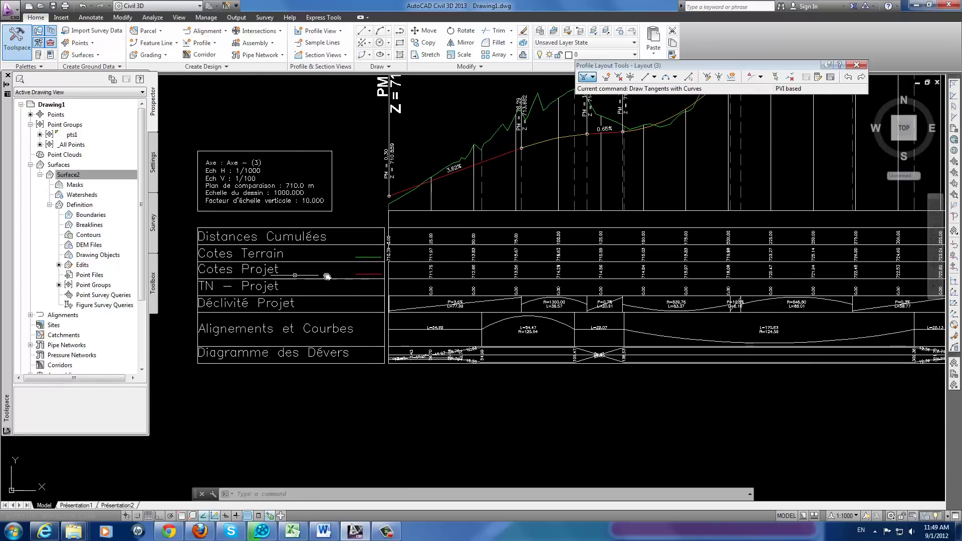
# Compare the Cotes Terrain, Cotes Projet and TN - Projet values around distances 50 to 125, and review the overall profile view.
pyautogui.scroll(5, 497, 284)
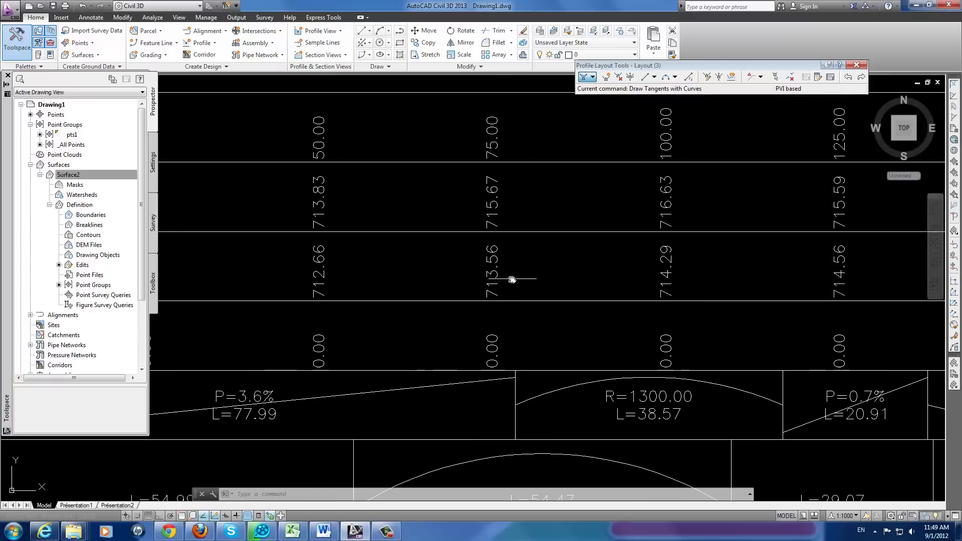
pyautogui.scroll(-5, 512, 279)
pyautogui.scroll(4, 496, 273)
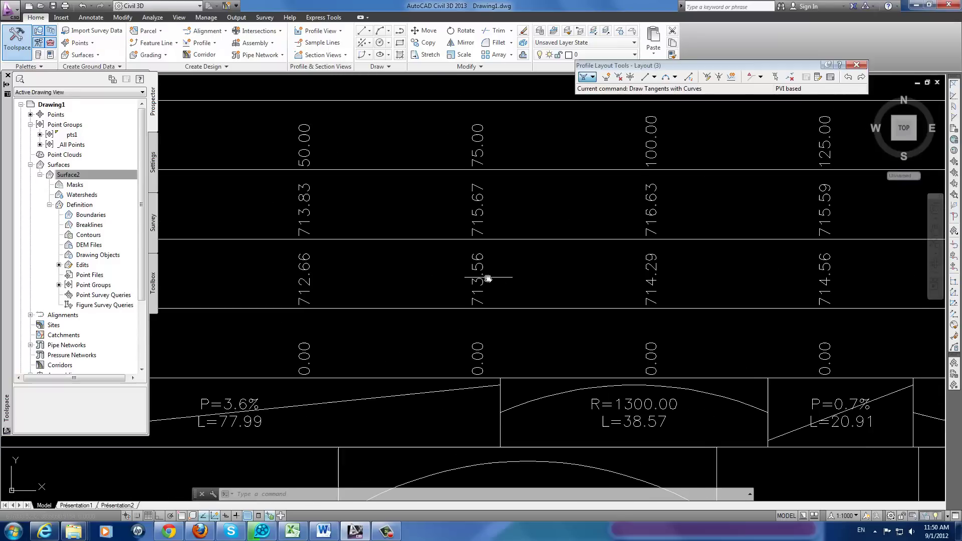
pyautogui.scroll(-5, 486, 278)
pyautogui.scroll(5, 486, 279)
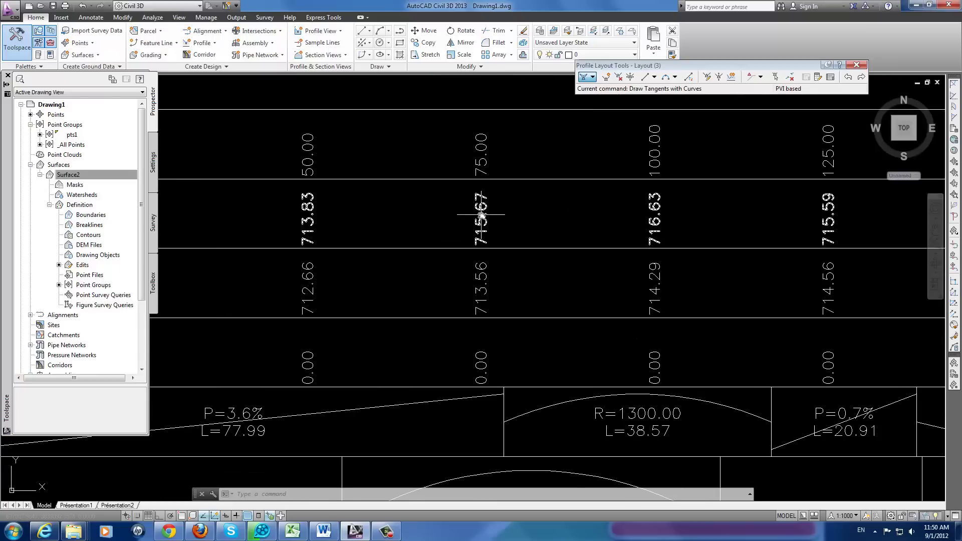
pyautogui.scroll(-5, 489, 270)
pyautogui.scroll(2, 612, 275)
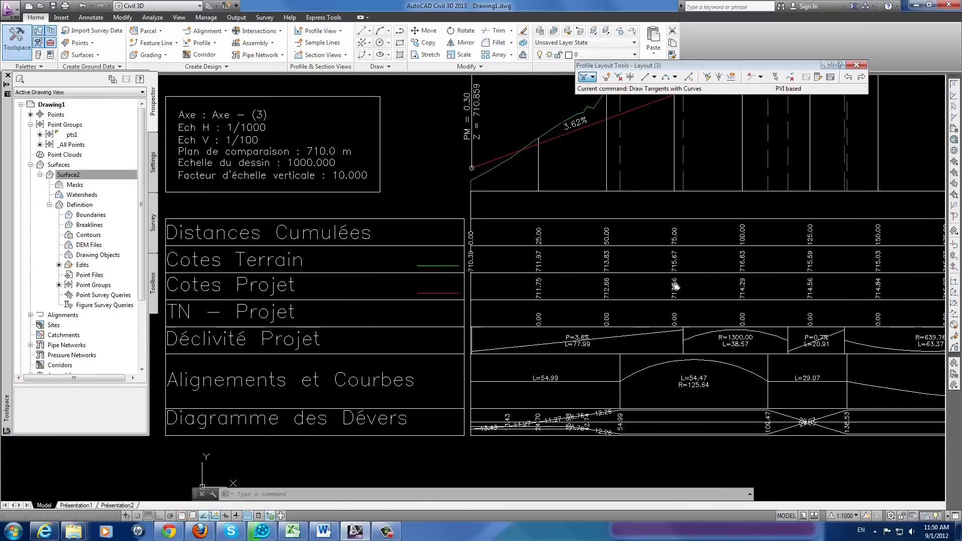
pyautogui.scroll(3, 647, 291)
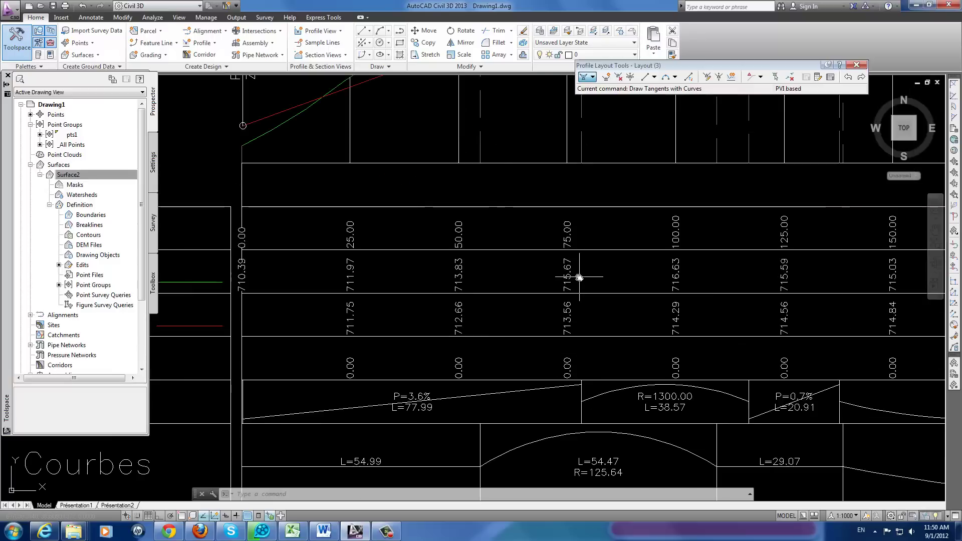
pyautogui.scroll(-6, 624, 275)
pyautogui.scroll(2, 624, 276)
pyautogui.scroll(-5, 581, 251)
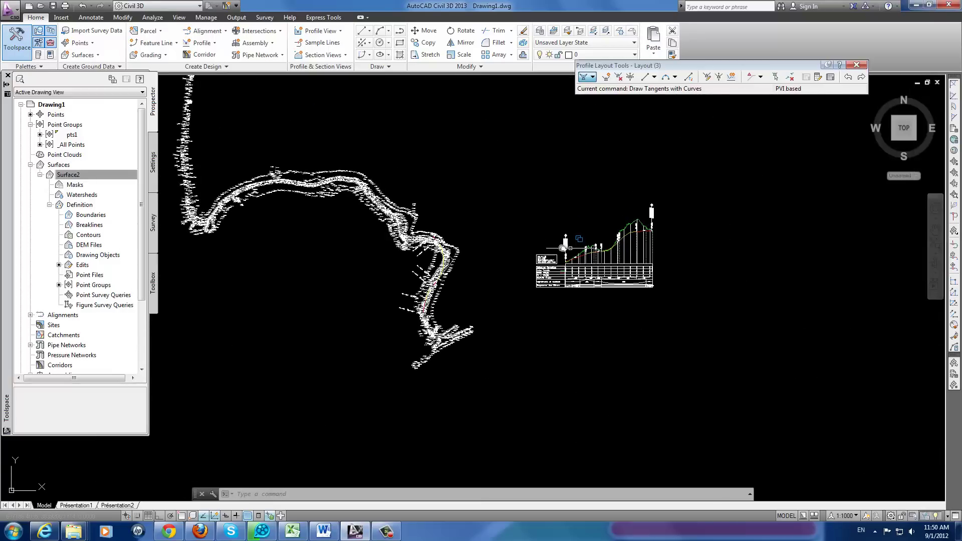
pyautogui.scroll(1, 446, 231)
pyautogui.scroll(5, 446, 231)
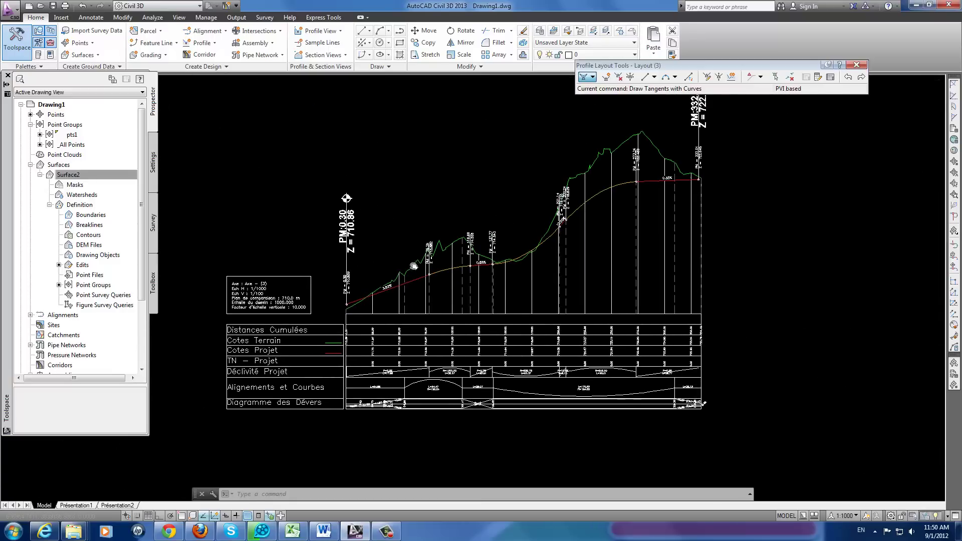